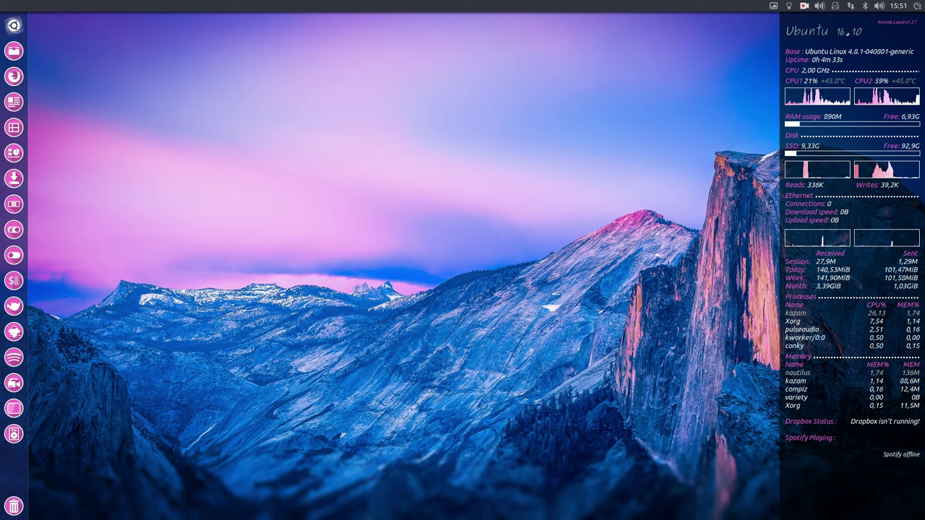
- Open a terminal window, place it over the middle of the desktop and run screenfetch
{"action": "left_click", "coordinate": [405, 182]}
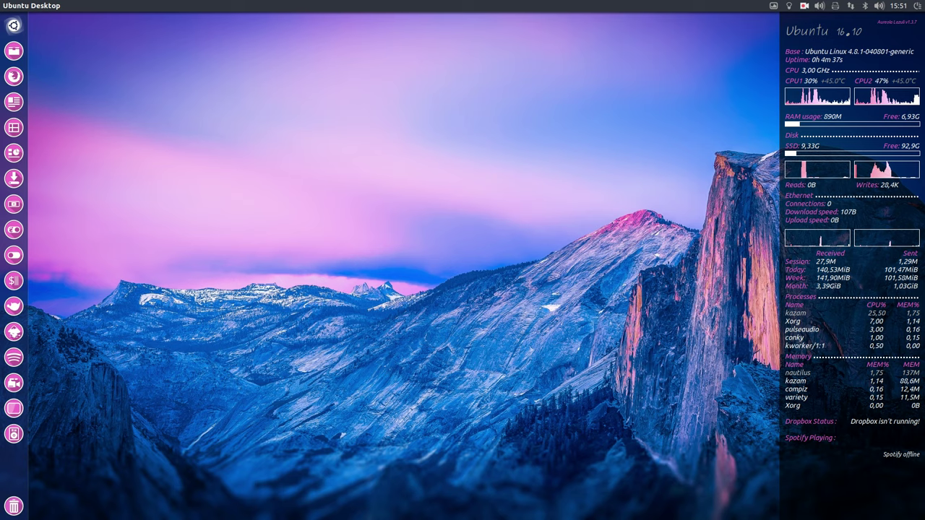
{"action": "key", "text": "ctrl+alt+t"}
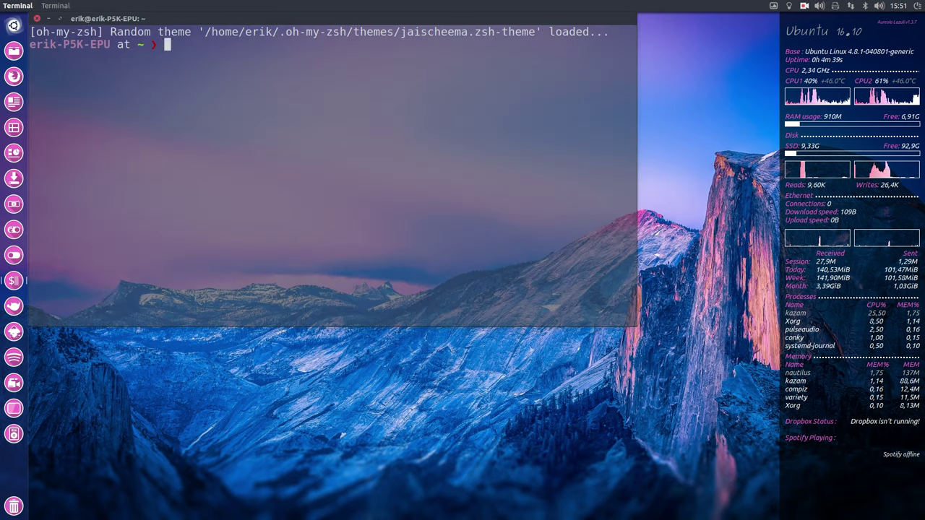
{"action": "left_click_drag", "start_coordinate": [388, 27], "coordinate": [456, 111]}
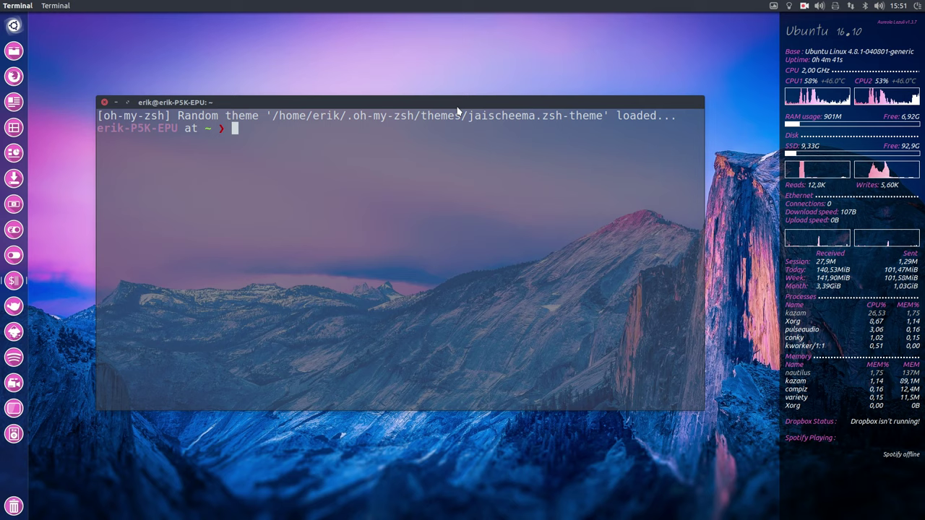
{"action": "type", "text": "screenfetch"}
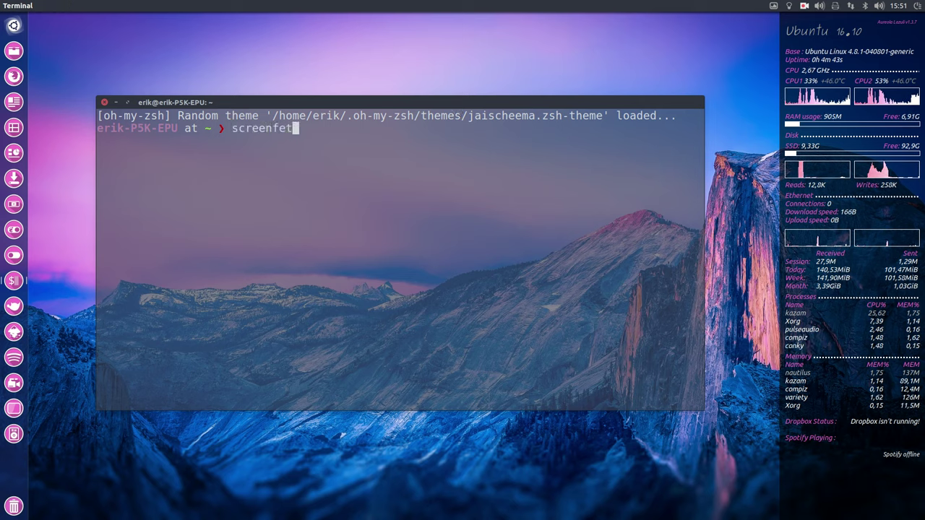
{"action": "key", "text": "Return"}
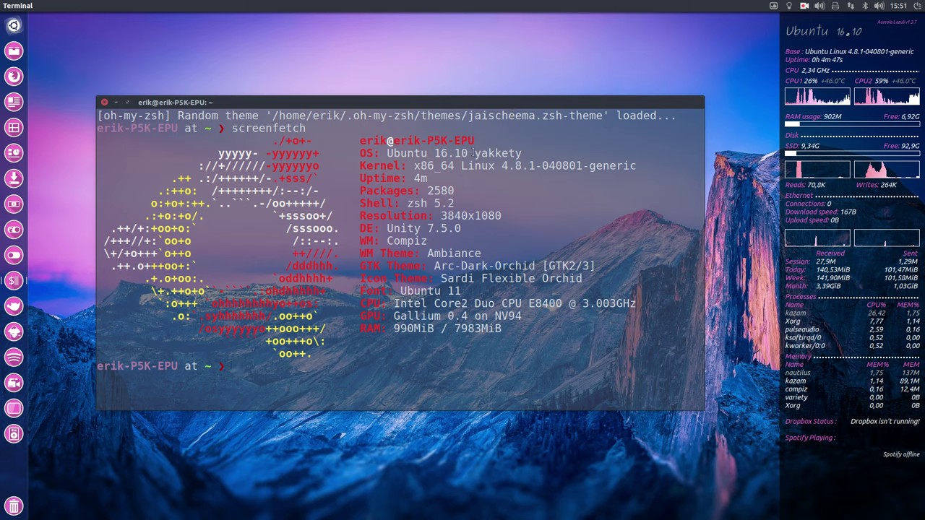
- Highlight the kernel version 4.8.1 and the GTK theme name Arc-Dark-Orchid in the screenfetch output
{"action": "left_click_drag", "start_coordinate": [474, 153], "coordinate": [537, 165]}
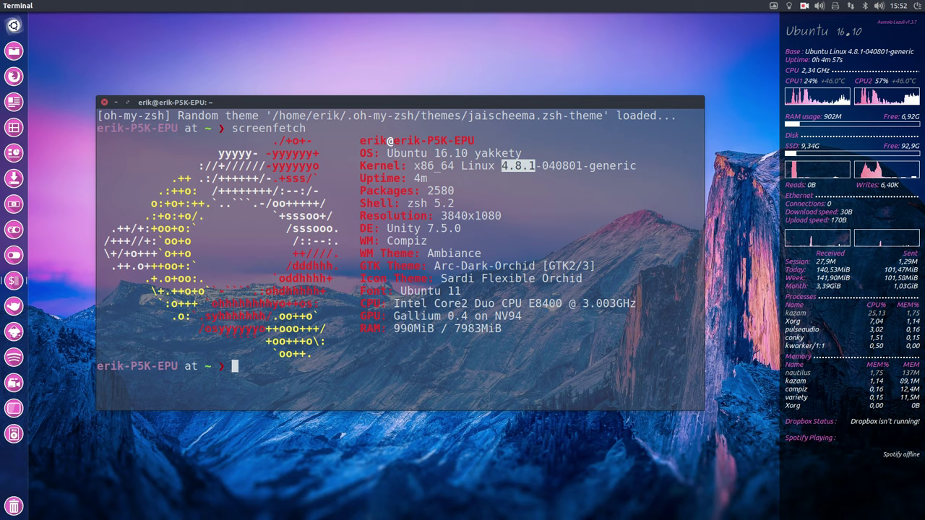
{"action": "left_click_drag", "start_coordinate": [409, 204], "coordinate": [437, 205]}
{"action": "left_click_drag", "start_coordinate": [274, 367], "coordinate": [94, 366]}
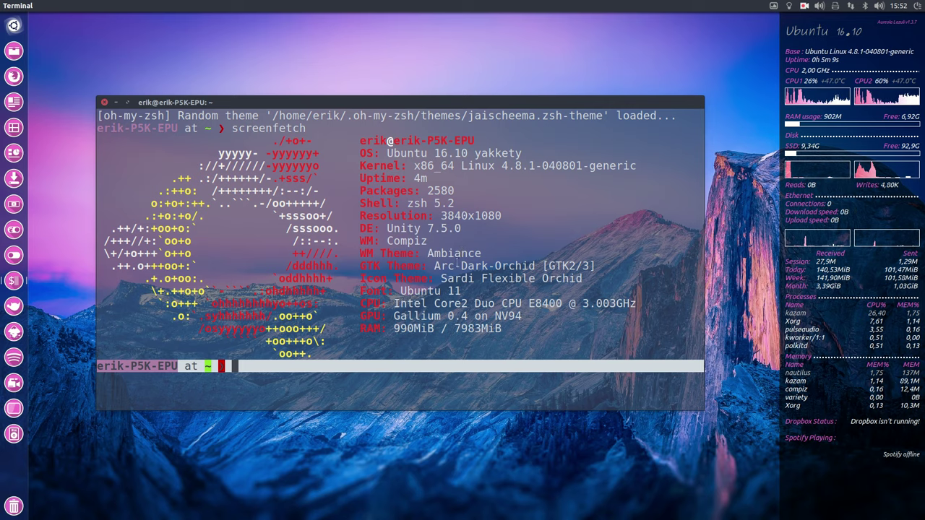
{"action": "left_click_drag", "start_coordinate": [433, 266], "coordinate": [536, 266]}
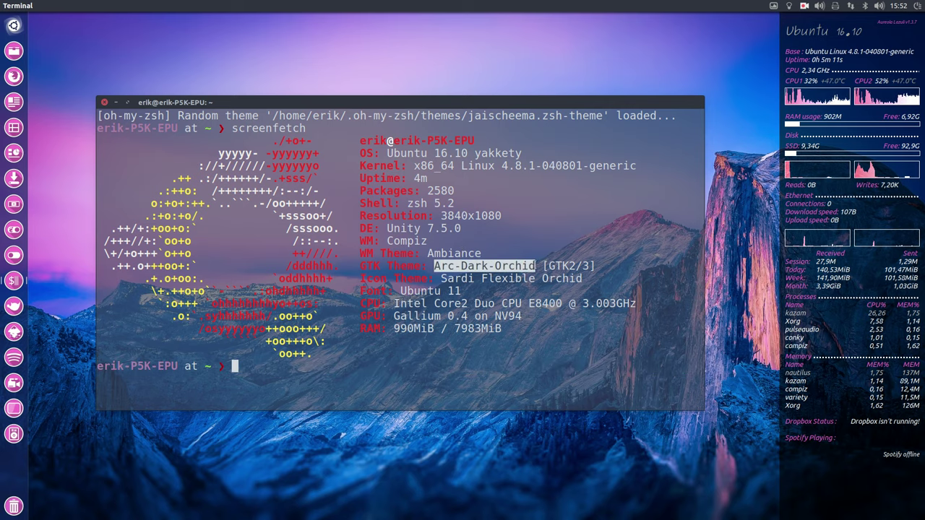
- Open the file manager as a floating window, look into the Desktop and Documents folders, and close it
{"action": "left_click", "coordinate": [14, 51]}
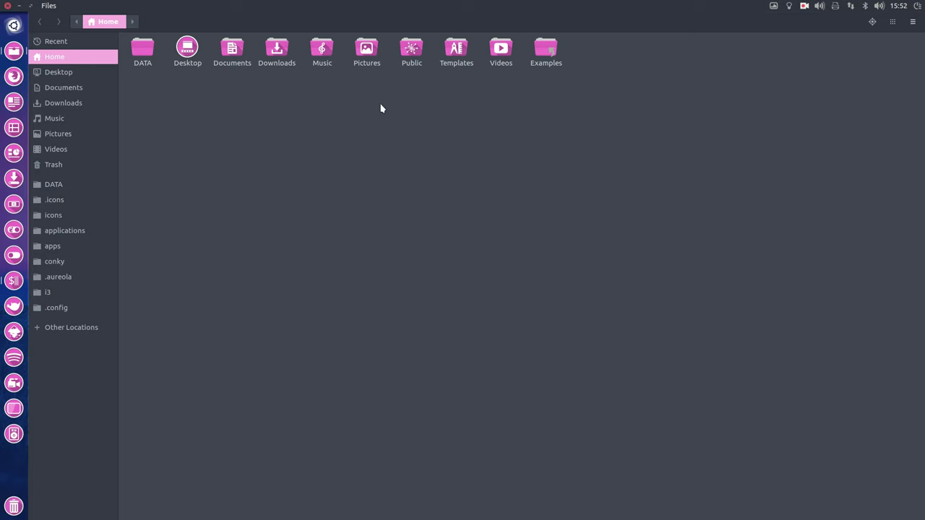
{"action": "left_click_drag", "start_coordinate": [488, 34], "coordinate": [262, 182]}
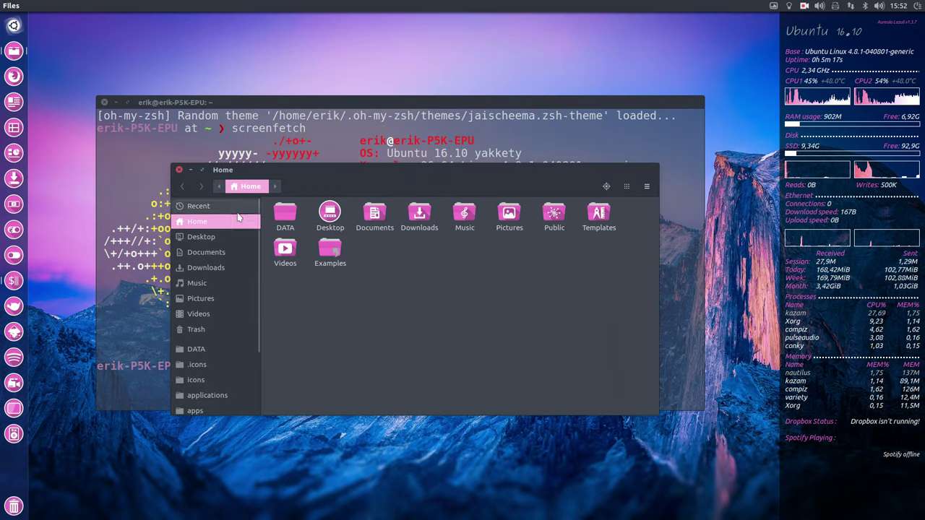
{"action": "left_click", "coordinate": [217, 236]}
{"action": "key", "text": "alt+Left"}
{"action": "left_click", "coordinate": [219, 238]}
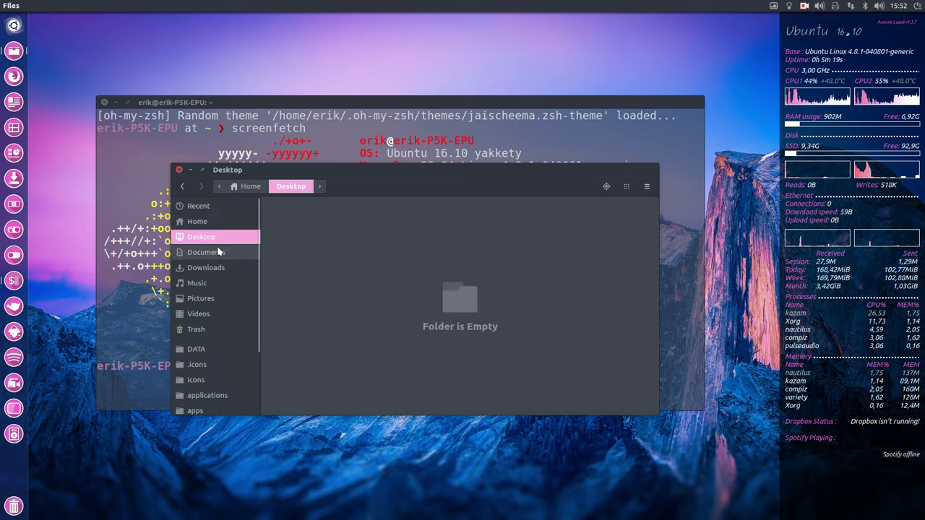
{"action": "left_click", "coordinate": [217, 251]}
{"action": "key", "text": "alt+Left"}
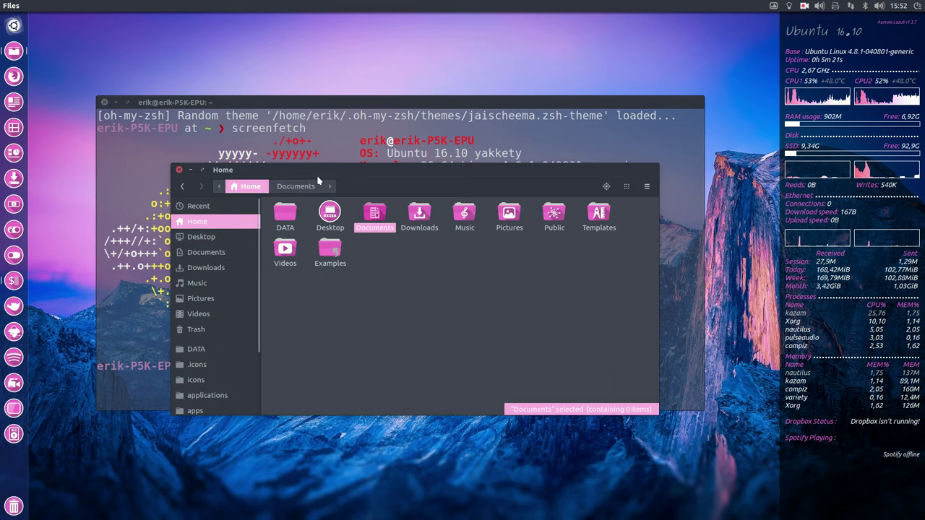
{"action": "left_click", "coordinate": [180, 170]}
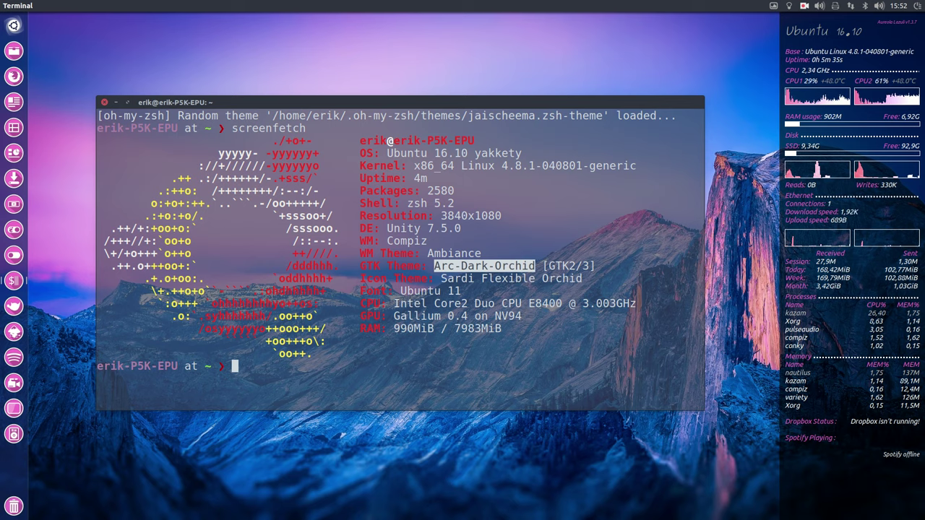
- Highlight the icon theme name Sardi Flexible in the screenfetch output, move the terminal lower and close it
{"action": "left_click", "coordinate": [504, 281]}
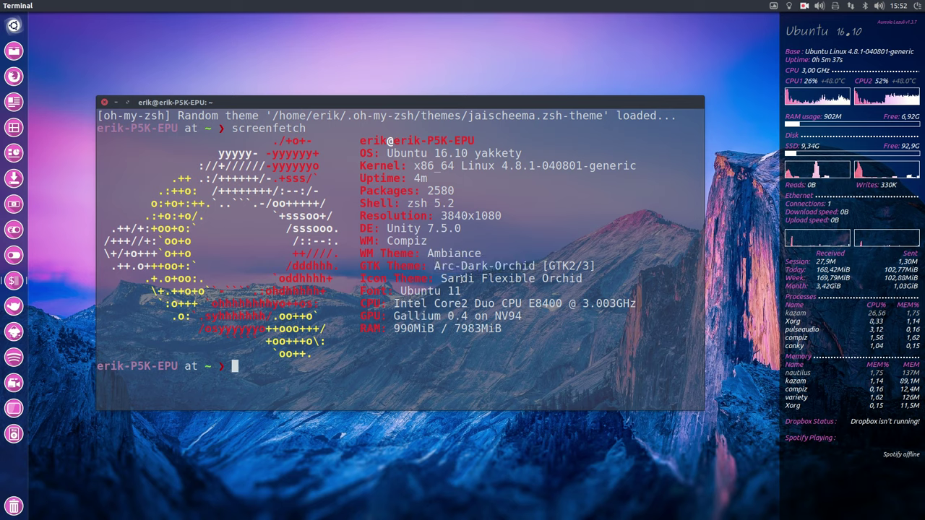
{"action": "left_click_drag", "start_coordinate": [442, 278], "coordinate": [537, 278]}
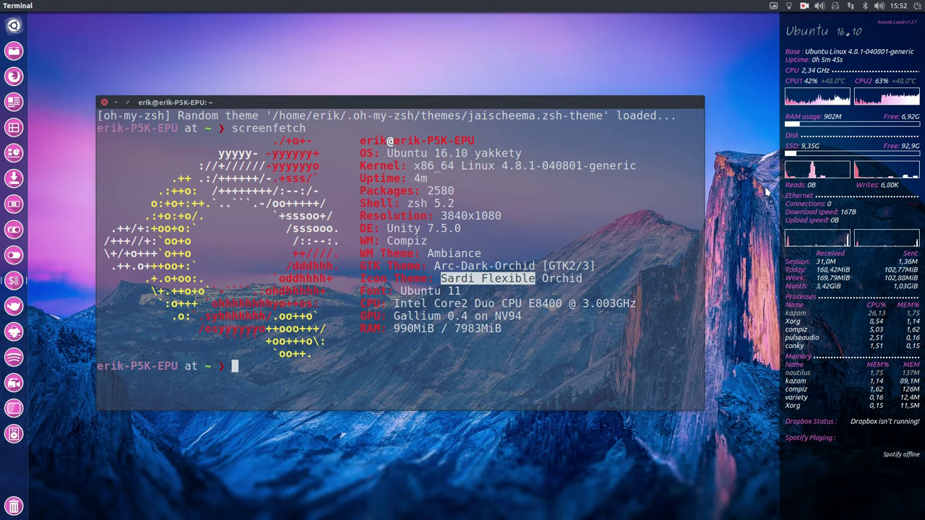
{"action": "key", "text": "super+KP_2"}
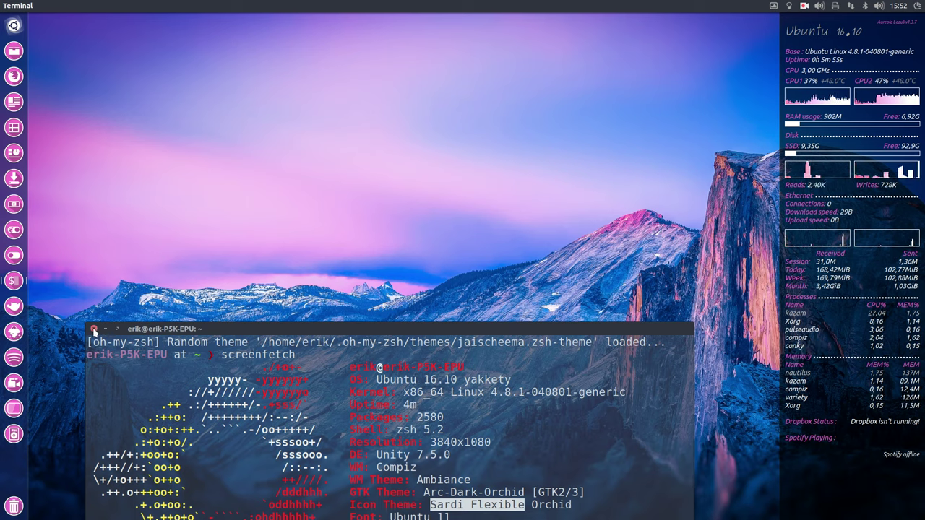
{"action": "left_click", "coordinate": [94, 330]}
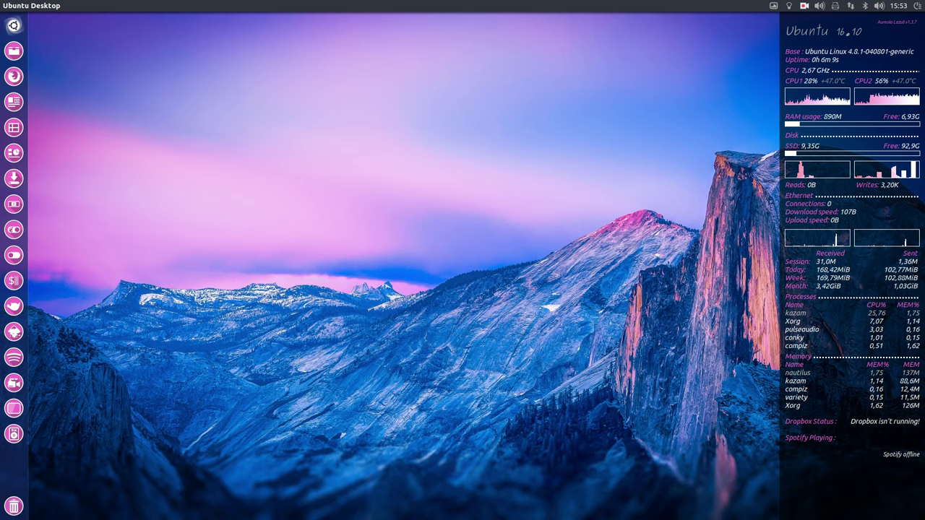
- Open the Dash and look through its application icons and the expanded Files & Folders results
{"action": "left_click", "coordinate": [13, 26]}
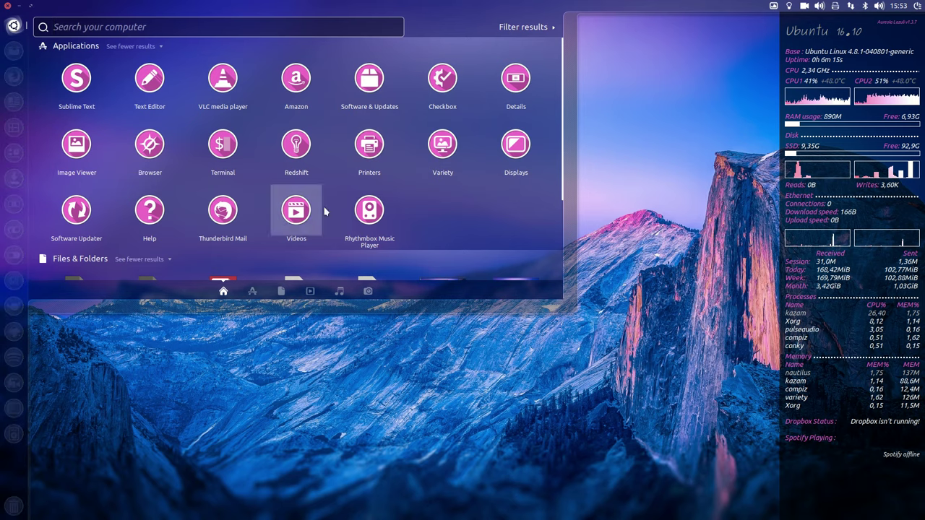
{"action": "scroll", "coordinate": [108, 188], "scroll_direction": "down", "scroll_amount": 3}
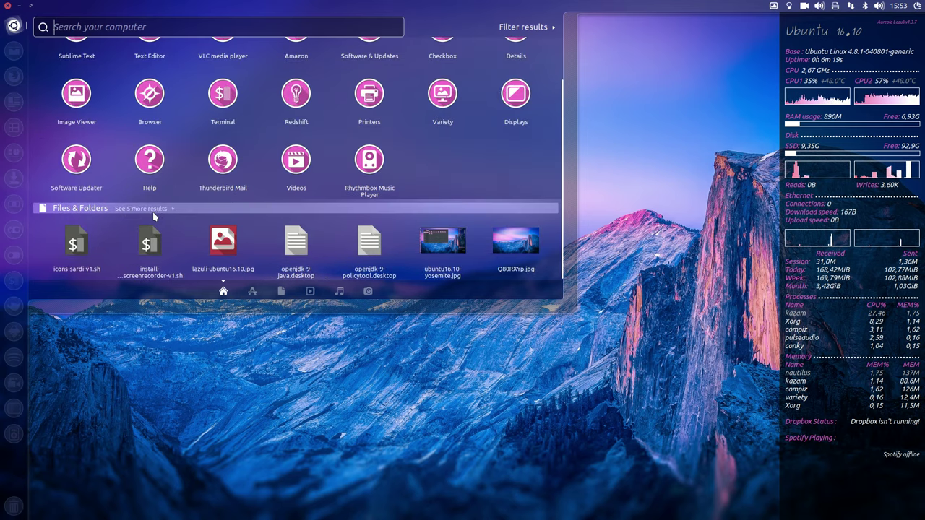
{"action": "left_click", "coordinate": [145, 208]}
{"action": "scroll", "coordinate": [200, 217], "scroll_direction": "up", "scroll_amount": 3}
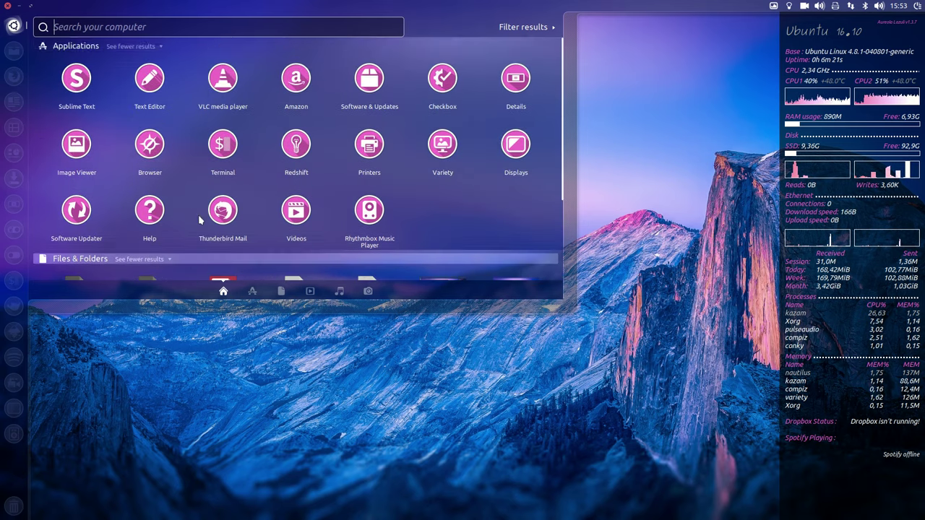
- Open the file manager as a floating window and check the home folder's properties, including Permissions and Local Network Share
{"action": "left_click", "coordinate": [14, 51]}
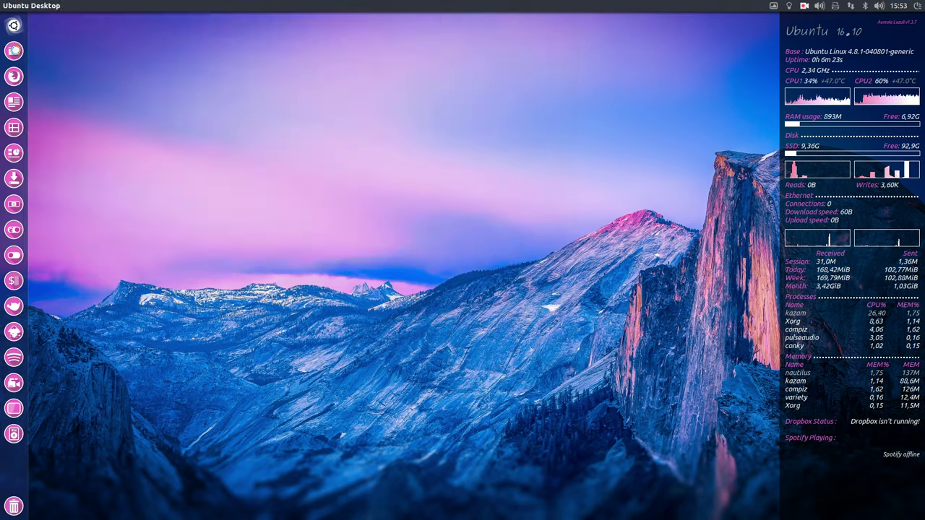
{"action": "left_click_drag", "start_coordinate": [170, 28], "coordinate": [325, 45]}
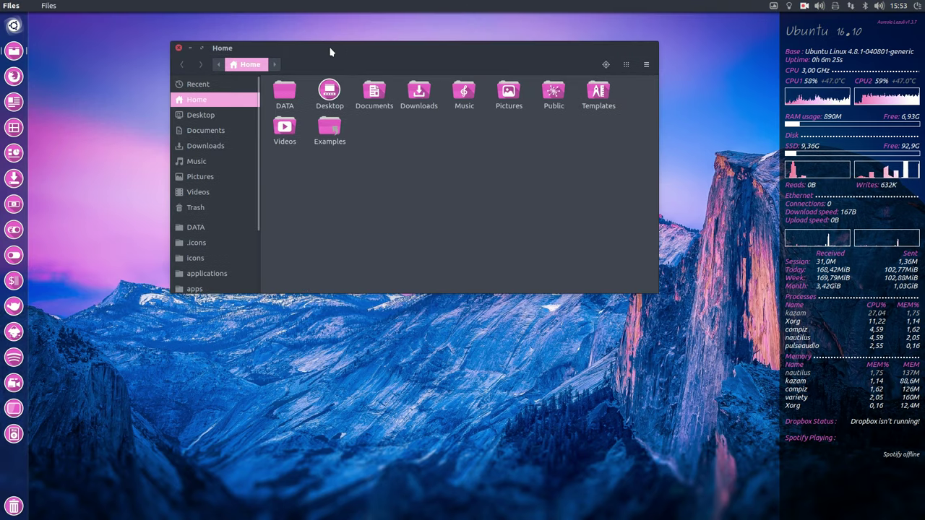
{"action": "right_click", "coordinate": [358, 174]}
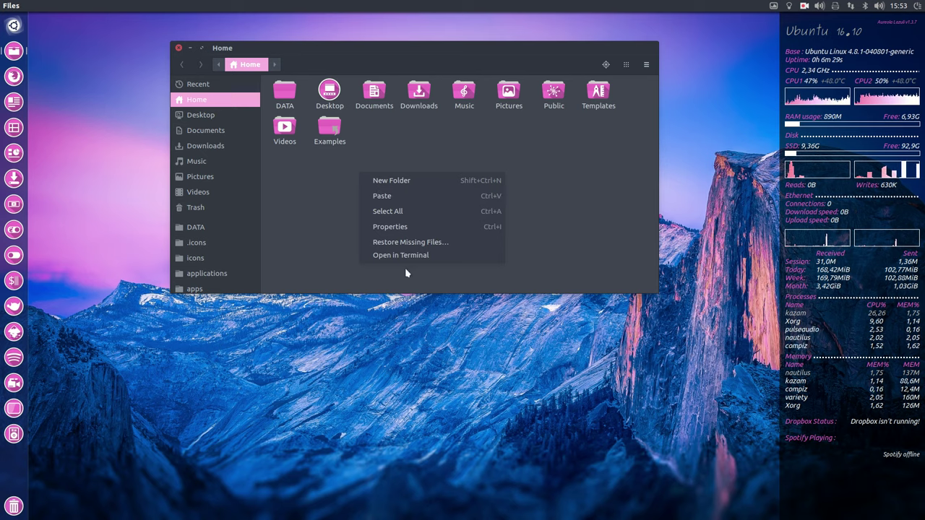
{"action": "left_click", "coordinate": [417, 228]}
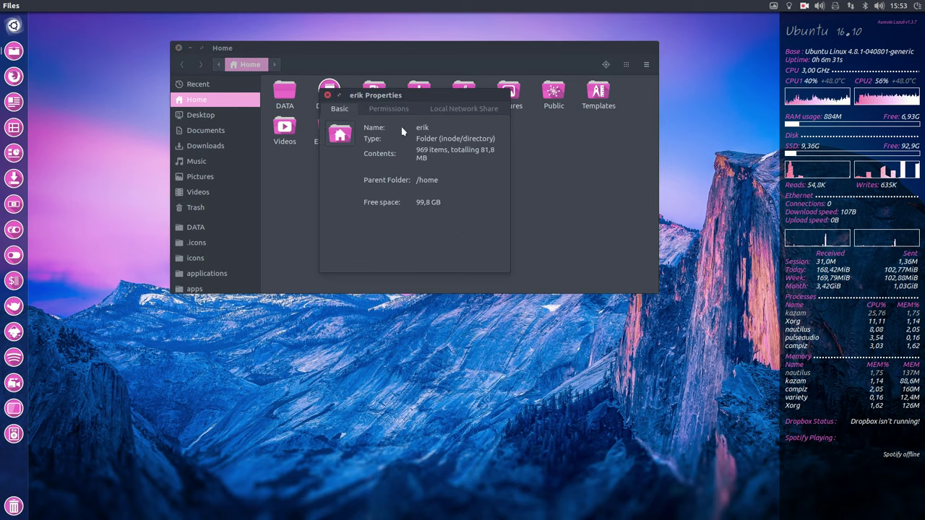
{"action": "left_click", "coordinate": [389, 109]}
{"action": "left_click", "coordinate": [462, 109]}
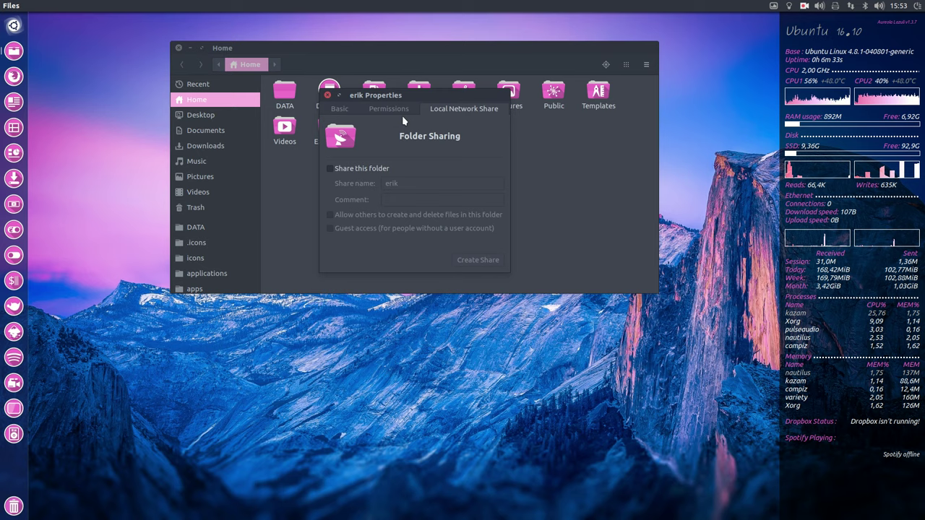
{"action": "left_click", "coordinate": [328, 95]}
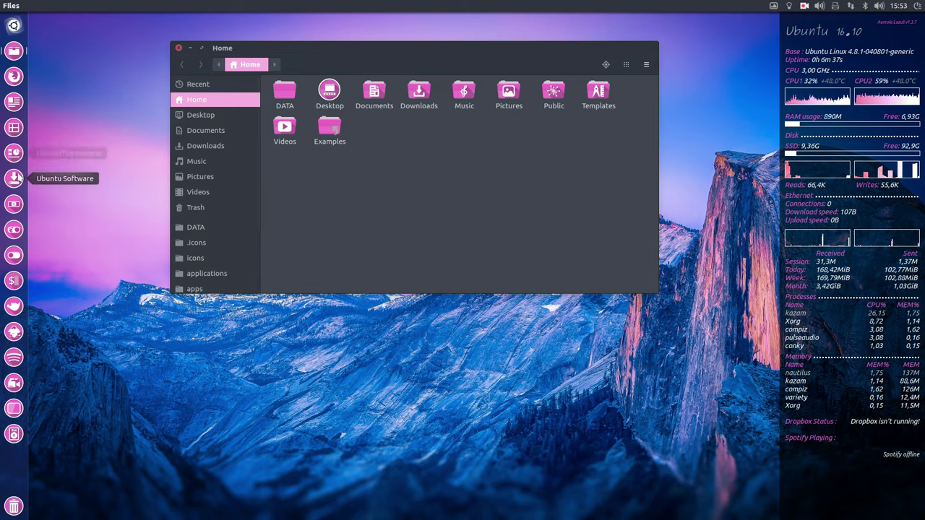
- Open Ubuntu Software and examine the Banshee page and its reviews in the Audio category
{"action": "left_click", "coordinate": [14, 178]}
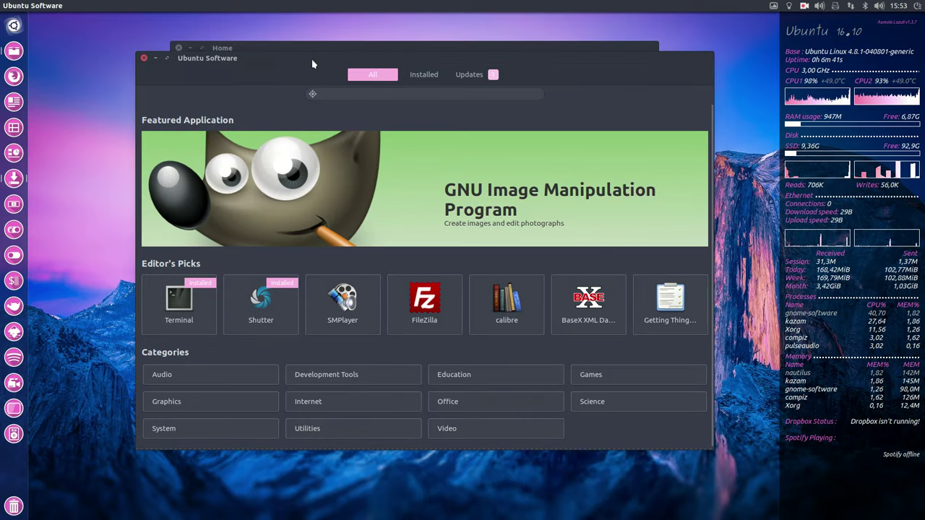
{"action": "left_click", "coordinate": [212, 387]}
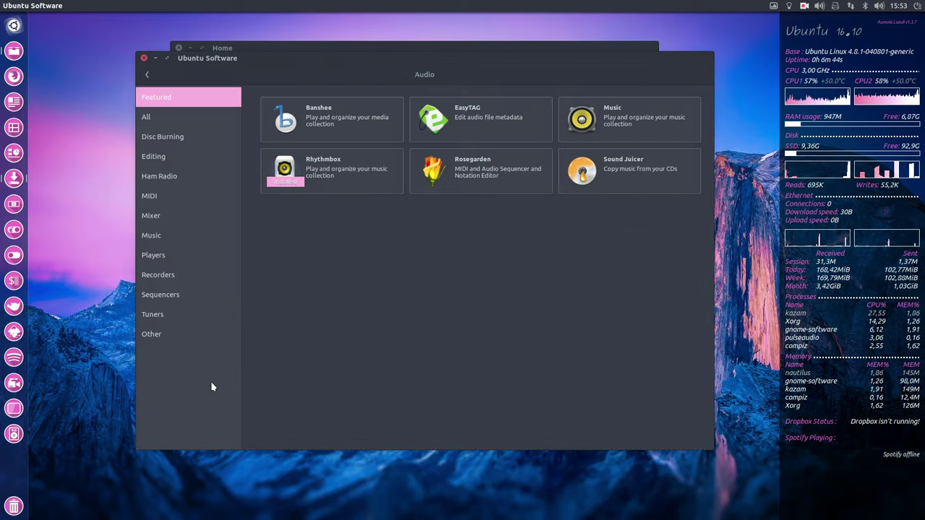
{"action": "left_click", "coordinate": [315, 121]}
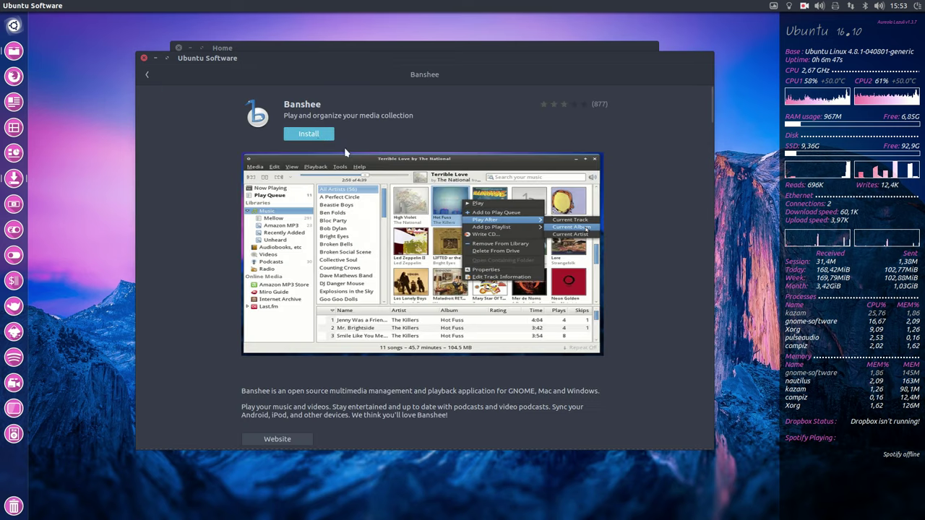
{"action": "scroll", "coordinate": [557, 321], "scroll_direction": "down", "scroll_amount": 10}
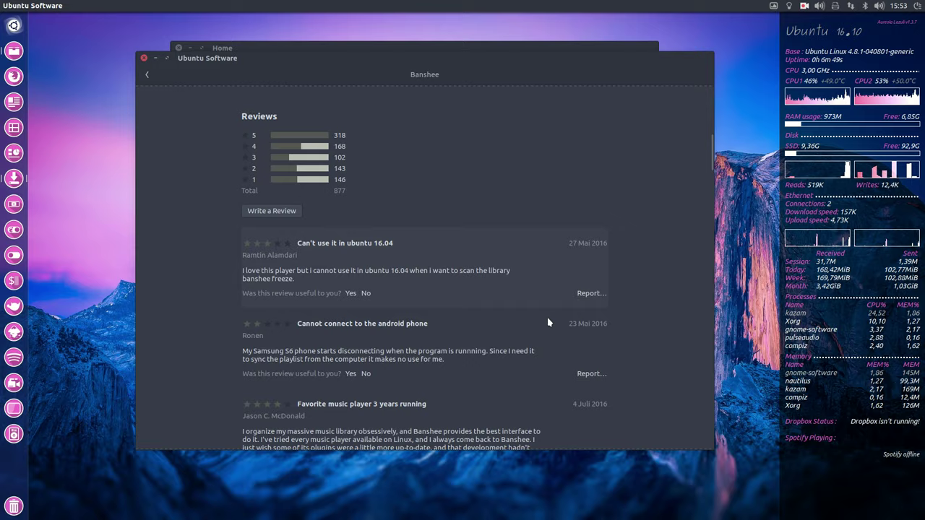
{"action": "scroll", "coordinate": [547, 323], "scroll_direction": "down", "scroll_amount": 10}
{"action": "scroll", "coordinate": [545, 322], "scroll_direction": "up", "scroll_amount": 4}
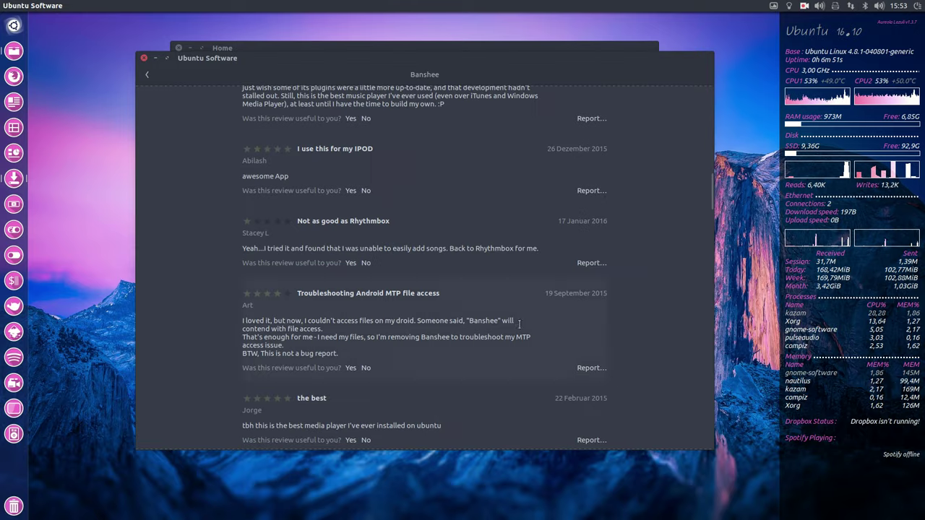
{"action": "scroll", "coordinate": [519, 324], "scroll_direction": "up", "scroll_amount": 15}
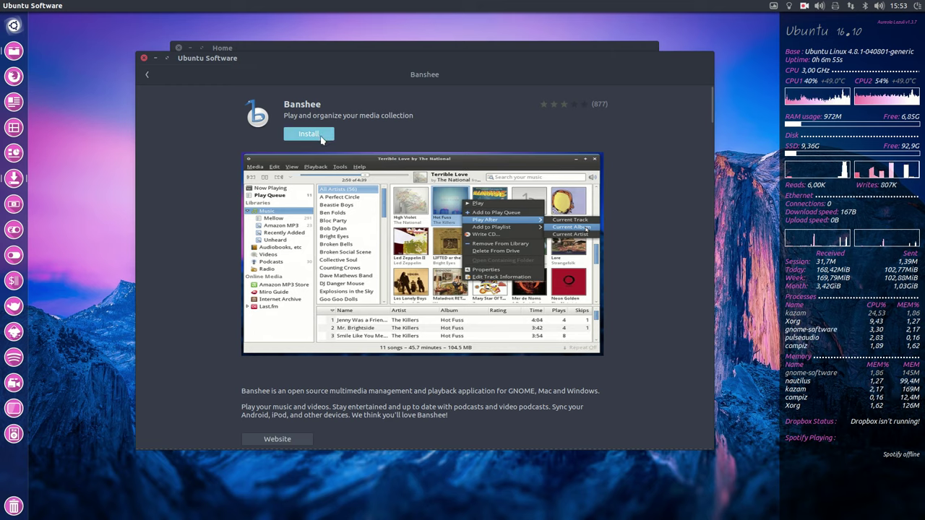
- Go back to the Audio category, view its Disc Burning section and return to the Ubuntu Software overview
{"action": "left_click", "coordinate": [148, 76]}
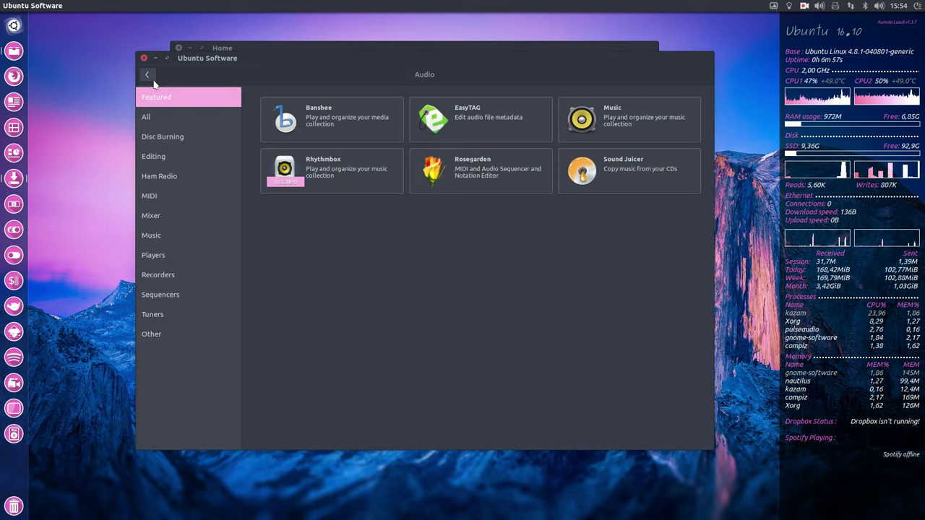
{"action": "left_click", "coordinate": [175, 136]}
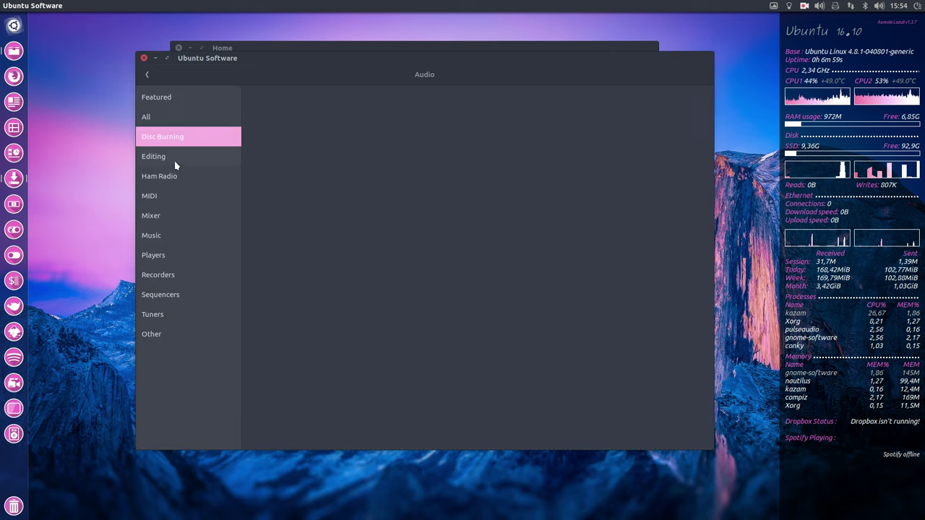
{"action": "left_click", "coordinate": [146, 75]}
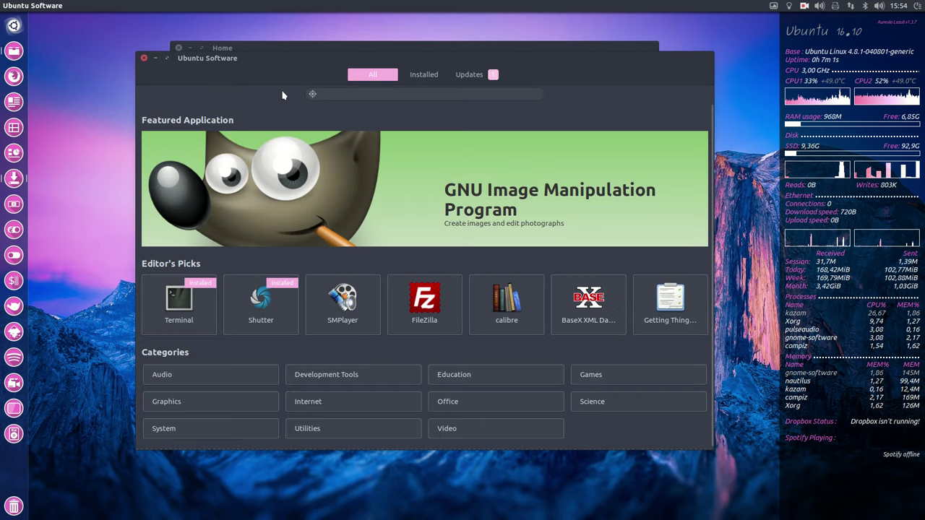
- Search Ubuntu Software for "movies" and look through the list of matching applications
{"action": "left_click", "coordinate": [351, 94]}
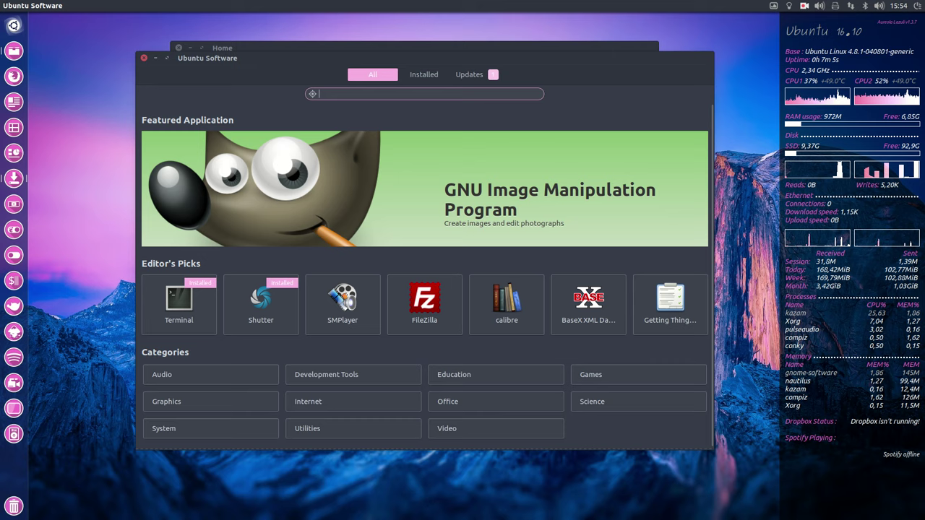
{"action": "type", "text": "movies"}
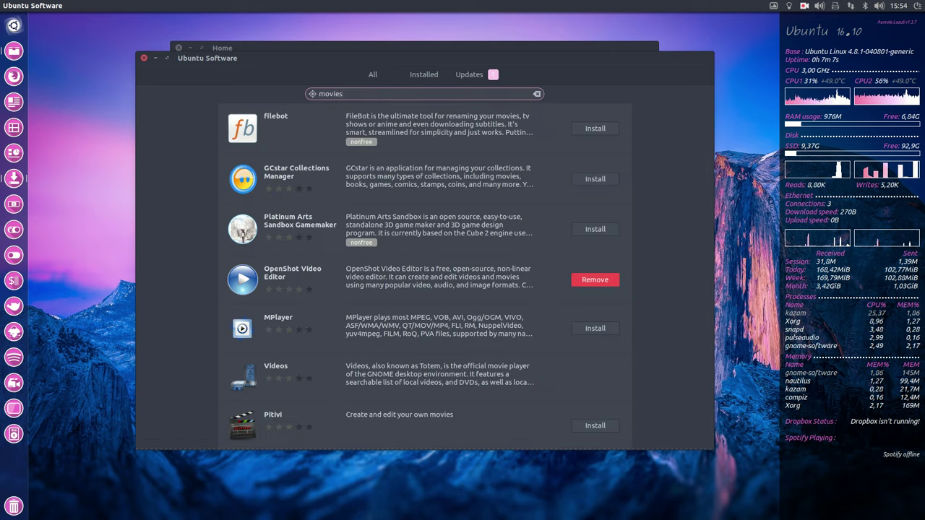
{"action": "scroll", "coordinate": [383, 224], "scroll_direction": "down", "scroll_amount": 5}
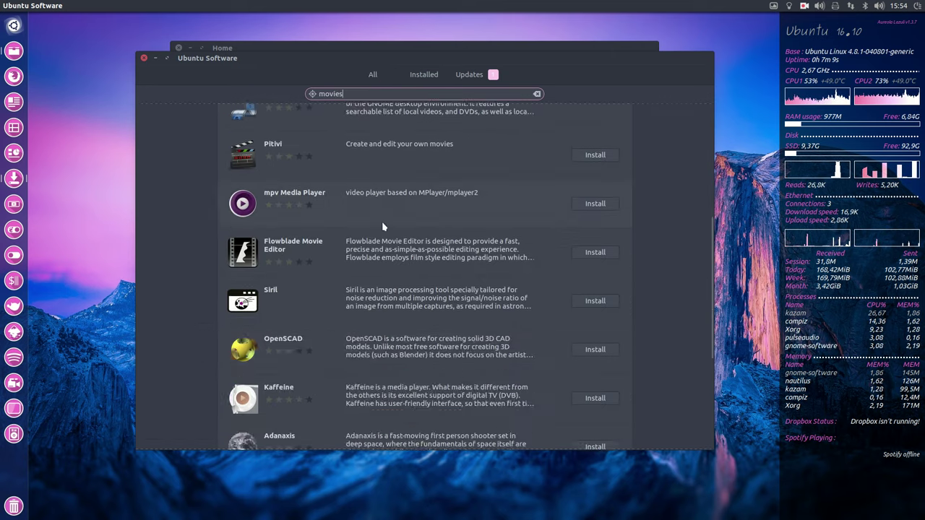
{"action": "scroll", "coordinate": [383, 226], "scroll_direction": "down", "scroll_amount": 4}
{"action": "scroll", "coordinate": [383, 226], "scroll_direction": "up", "scroll_amount": 9}
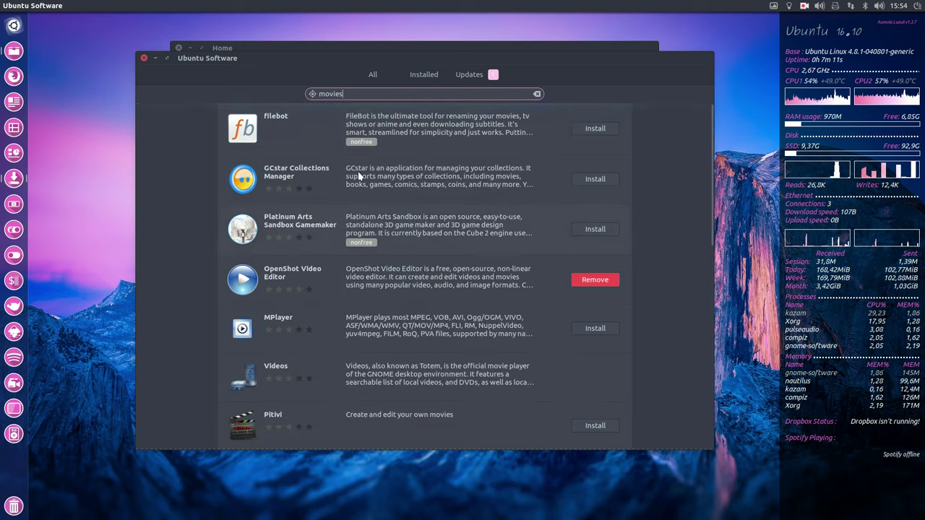
- Replace the Ubuntu Software search term with "film" to view the matching applications
{"action": "key", "text": "ctrl+a"}
{"action": "type", "text": "fil"}
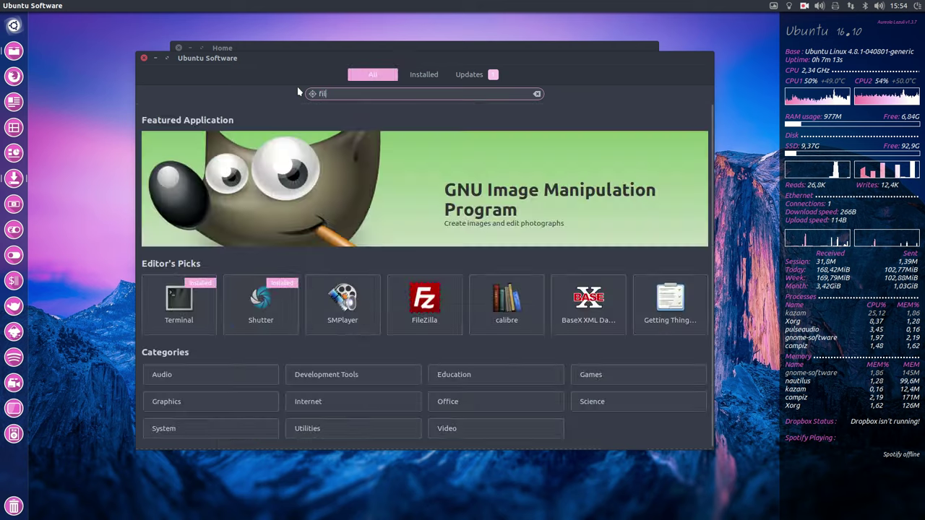
{"action": "type", "text": "m"}
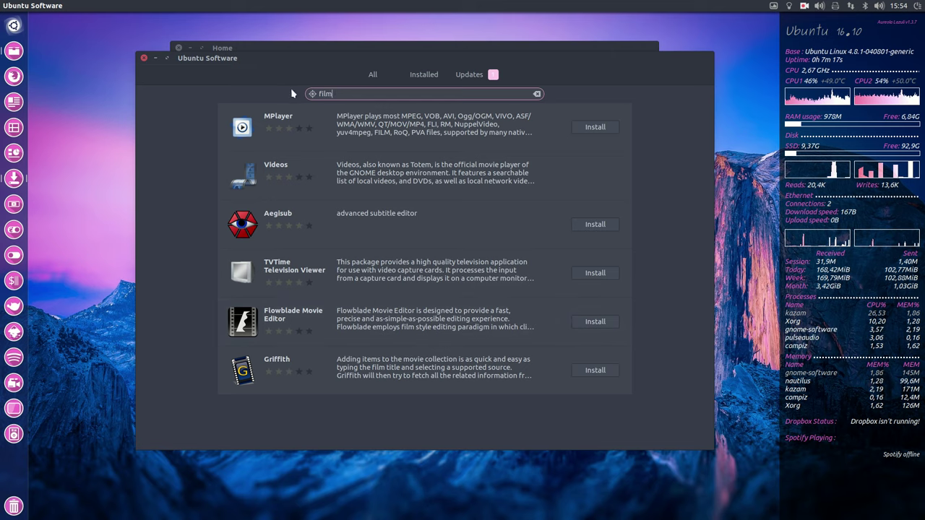
- Search for "vlc" and try to install the nonfree vlc entry, cancelling the Ubuntu Single Sign-On dialog
{"action": "key", "text": "ctrl+a"}
{"action": "type", "text": "vlc"}
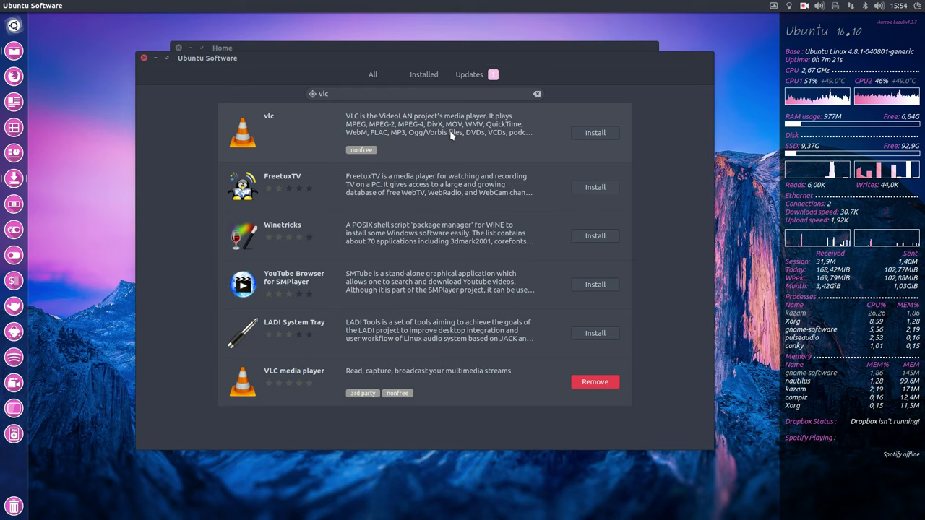
{"action": "left_click", "coordinate": [590, 133]}
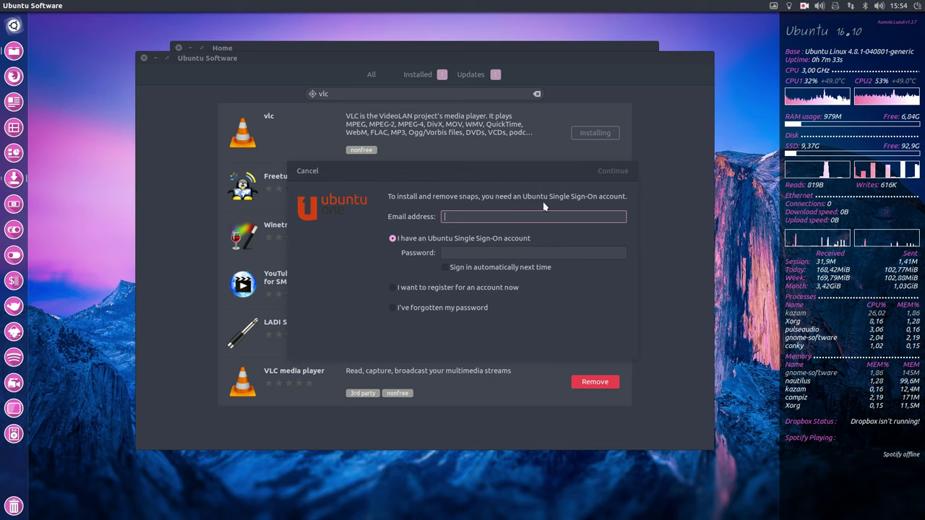
{"action": "left_click", "coordinate": [307, 170]}
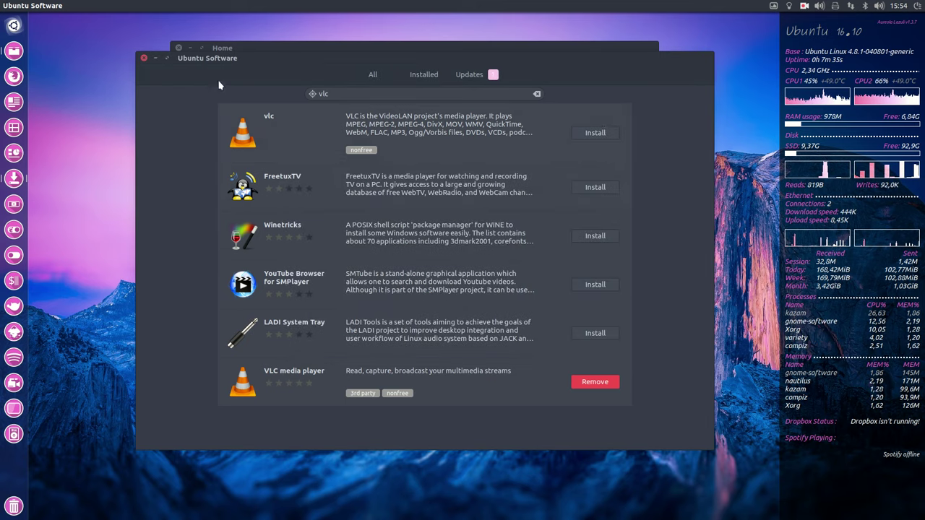
- Return to the Ubuntu Software overview of all applications and close both the Ubuntu Software and Home folder windows
{"action": "left_click", "coordinate": [369, 76]}
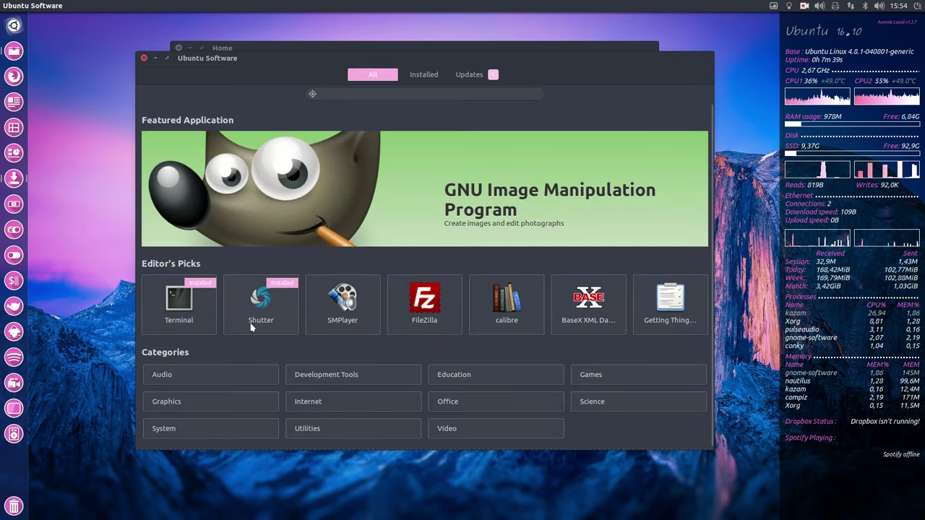
{"action": "left_click", "coordinate": [144, 58]}
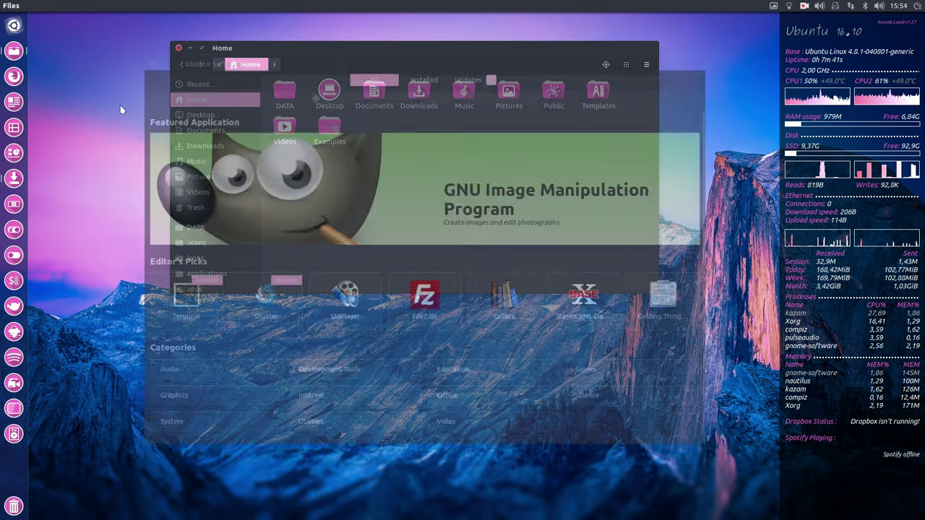
{"action": "left_click", "coordinate": [179, 48]}
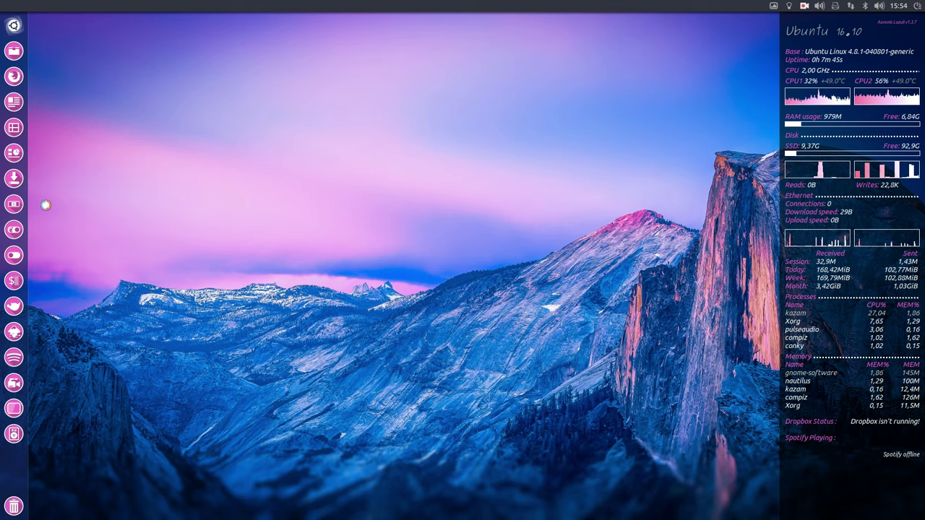
- Open System Settings and view the Details sections Overview, Default Applications, Removable Media and Legal Notice before closing the window
{"action": "left_click_drag", "start_coordinate": [373, 144], "coordinate": [284, 58]}
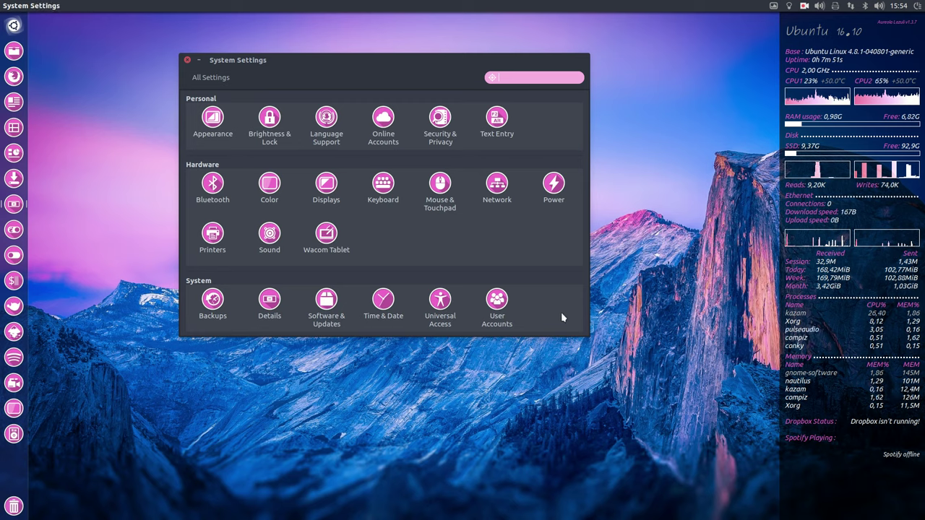
{"action": "left_click", "coordinate": [269, 304]}
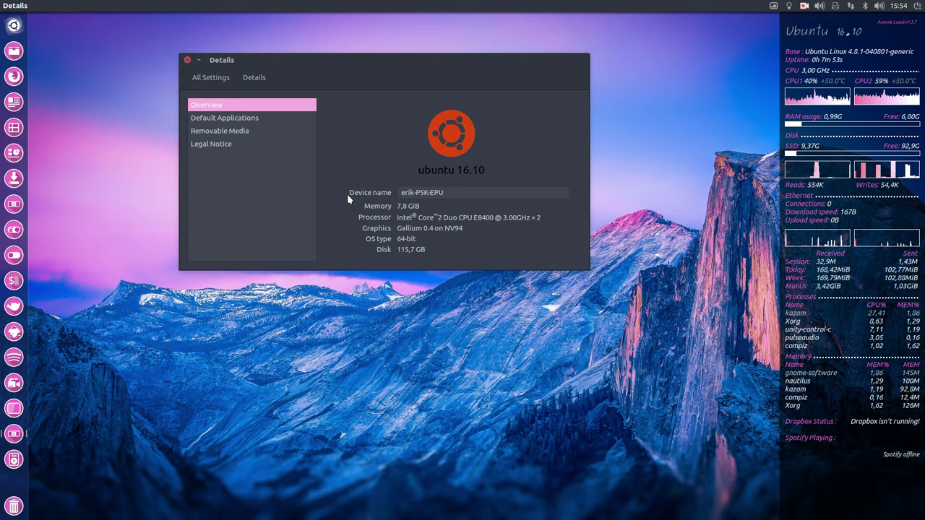
{"action": "left_click_drag", "start_coordinate": [381, 66], "coordinate": [454, 126]}
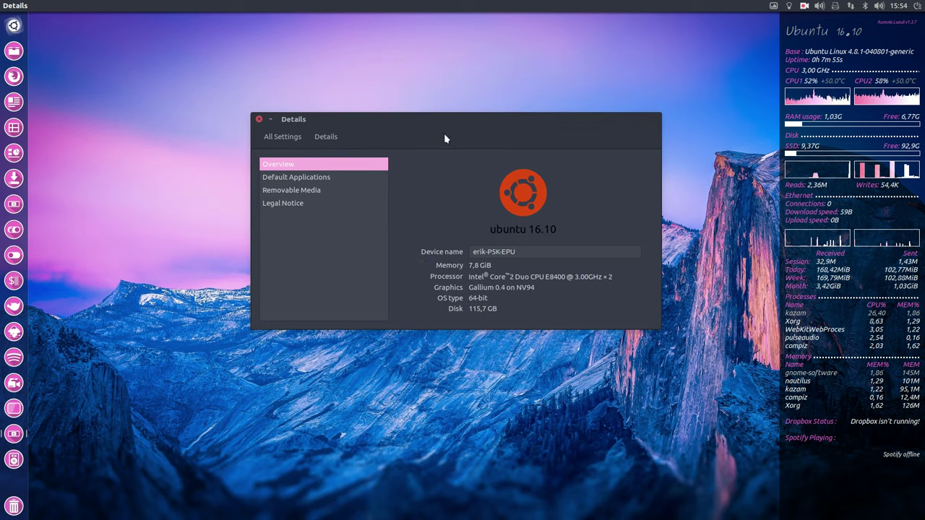
{"action": "left_click", "coordinate": [328, 179]}
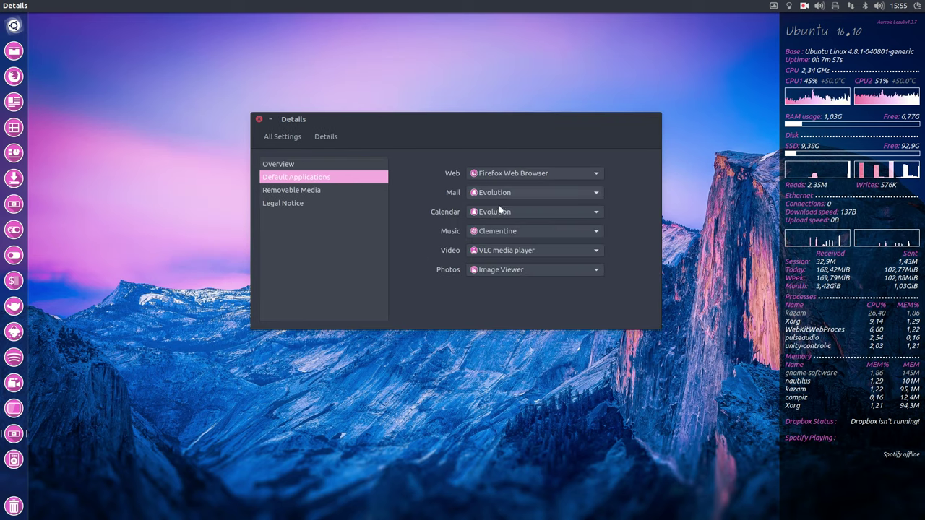
{"action": "left_click", "coordinate": [314, 191]}
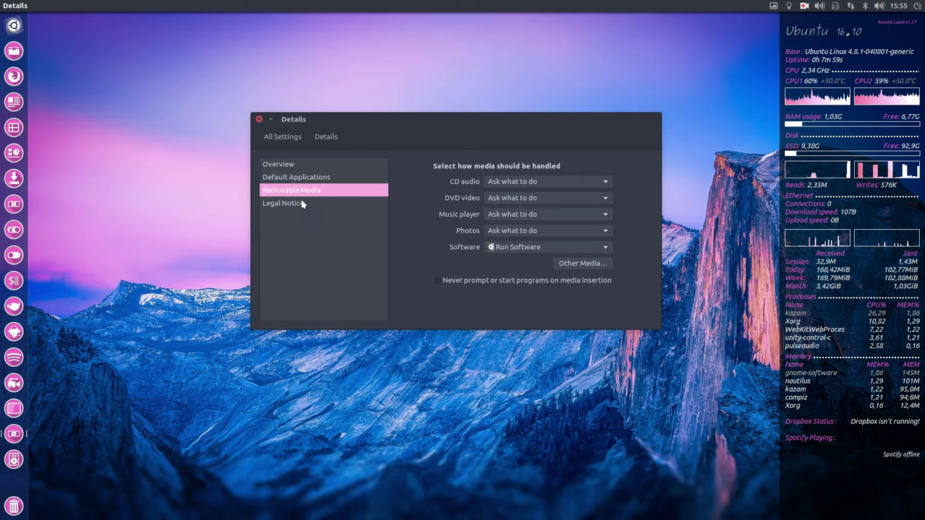
{"action": "left_click", "coordinate": [301, 205]}
{"action": "left_click", "coordinate": [259, 119]}
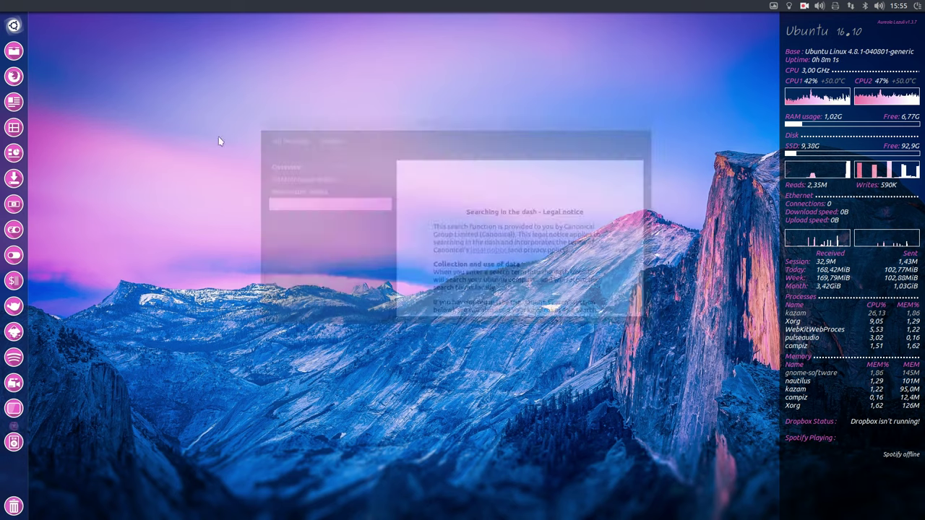
- Open Tweak Tool and enable the Home, Network Servers, Trash and Mounted Volumes icons on the desktop
{"action": "left_click", "coordinate": [14, 229]}
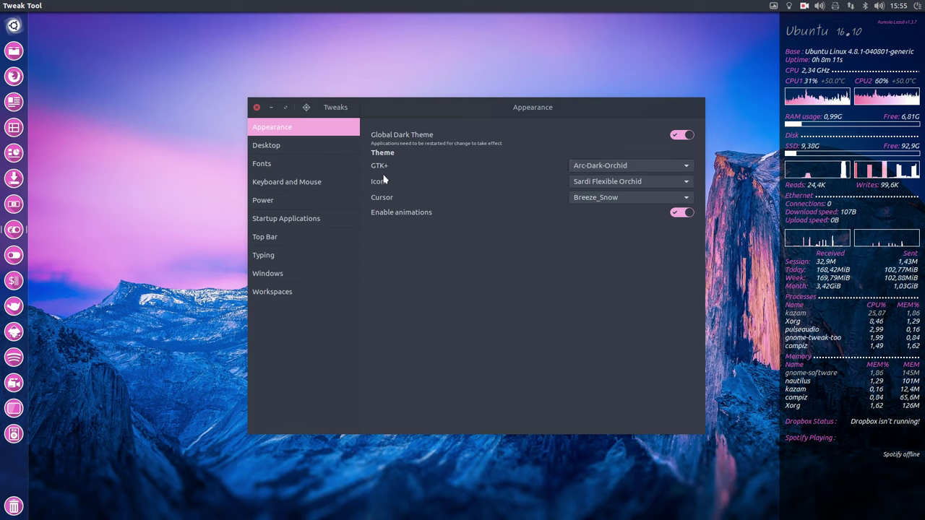
{"action": "left_click", "coordinate": [299, 147]}
{"action": "left_click", "coordinate": [382, 149]}
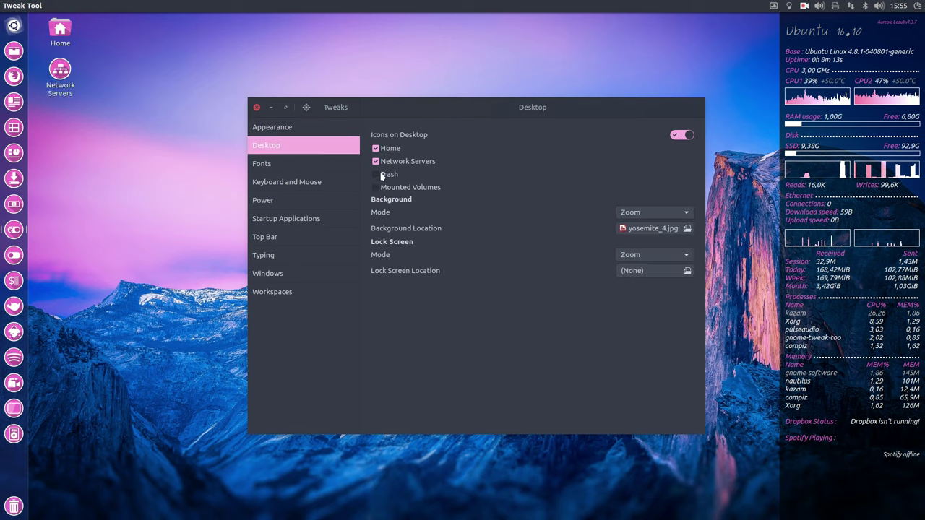
{"action": "left_click", "coordinate": [381, 176]}
{"action": "left_click", "coordinate": [379, 187]}
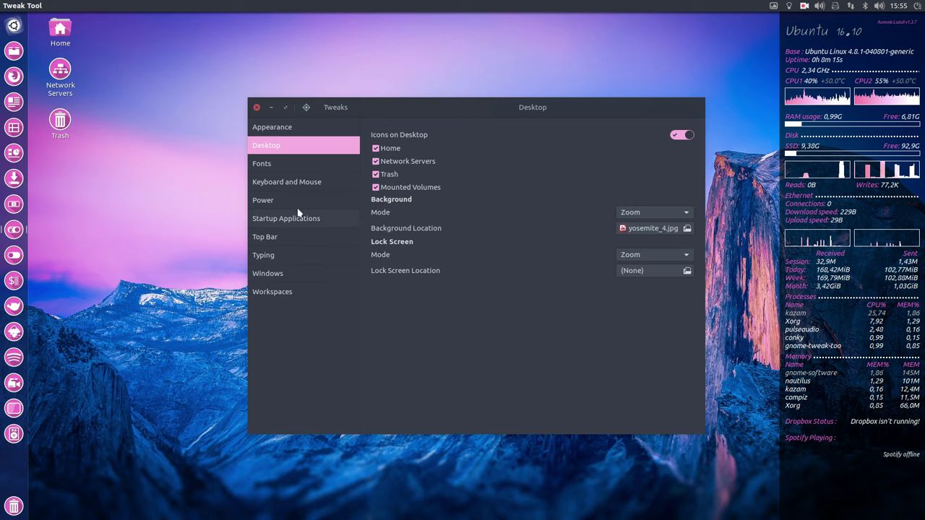
- Look through the remaining Tweak Tool sections from Fonts and Keyboard and Mouse to Windows and Workspaces, and close it
{"action": "left_click", "coordinate": [275, 167]}
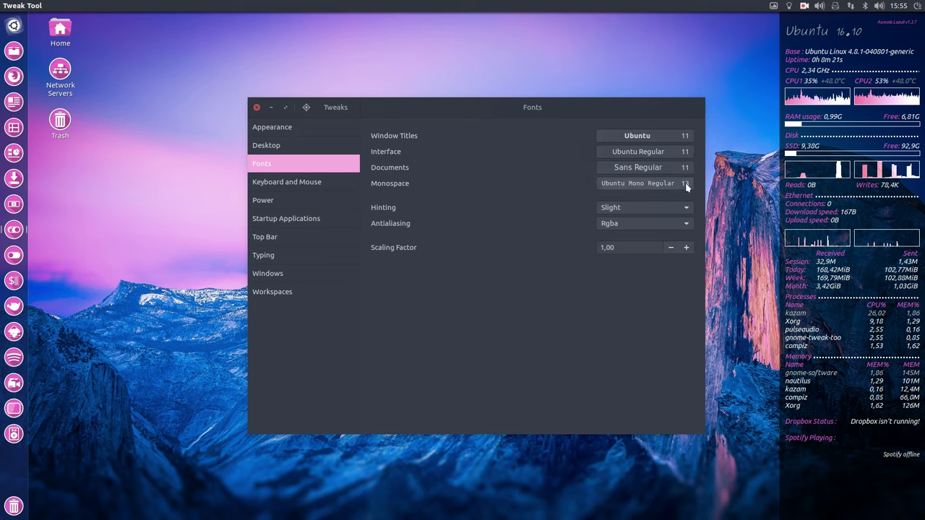
{"action": "left_click", "coordinate": [318, 183]}
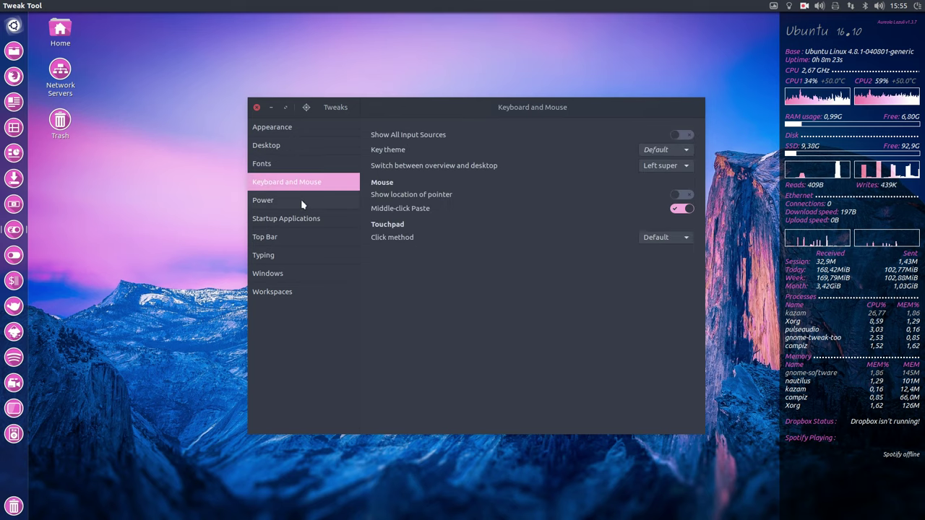
{"action": "left_click", "coordinate": [302, 201]}
{"action": "left_click", "coordinate": [295, 219]}
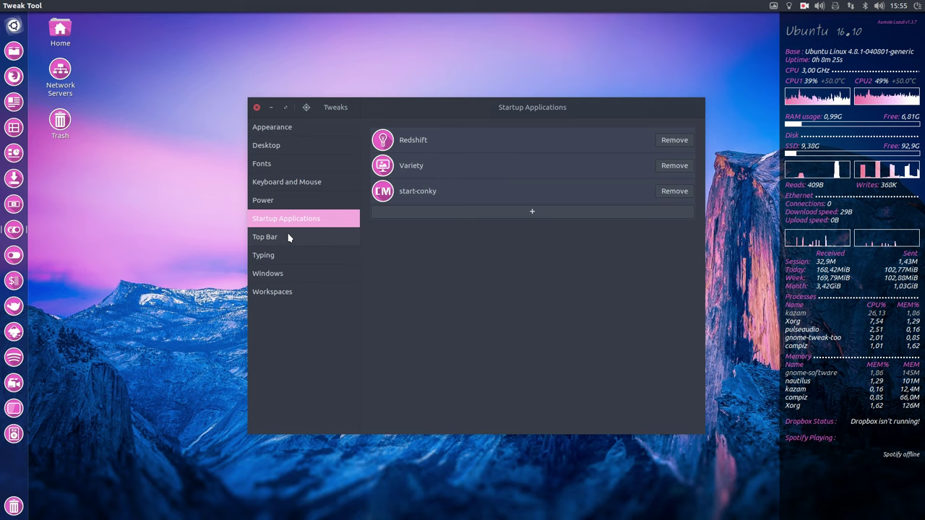
{"action": "left_click", "coordinate": [289, 238]}
{"action": "left_click", "coordinate": [285, 257]}
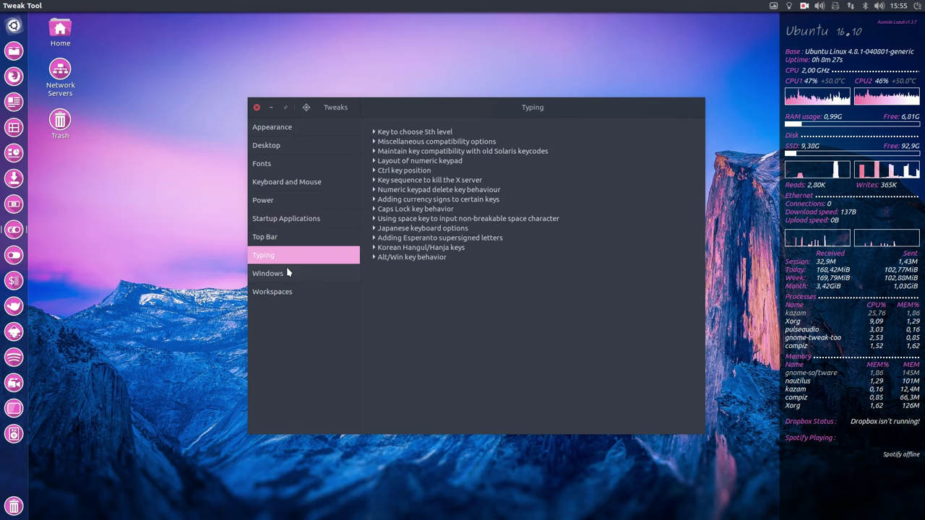
{"action": "left_click", "coordinate": [287, 275]}
{"action": "left_click", "coordinate": [290, 293]}
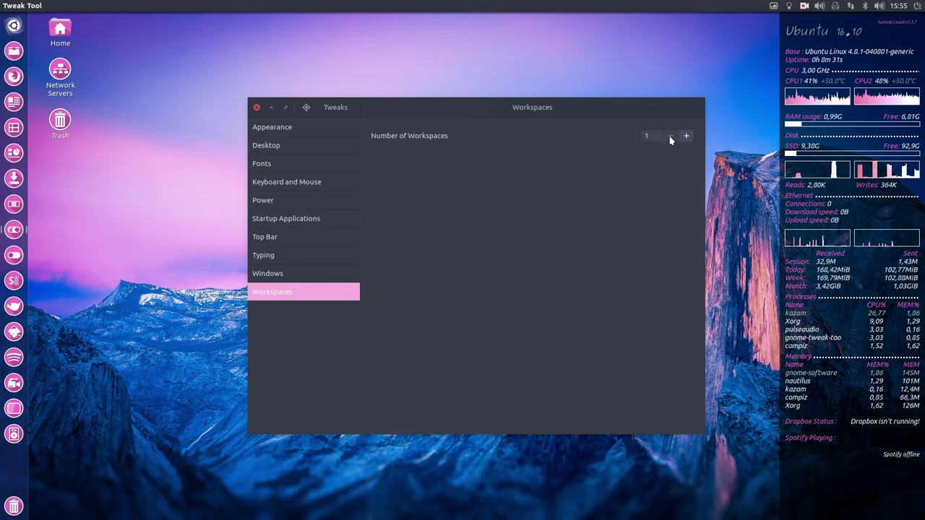
{"action": "left_click", "coordinate": [256, 107]}
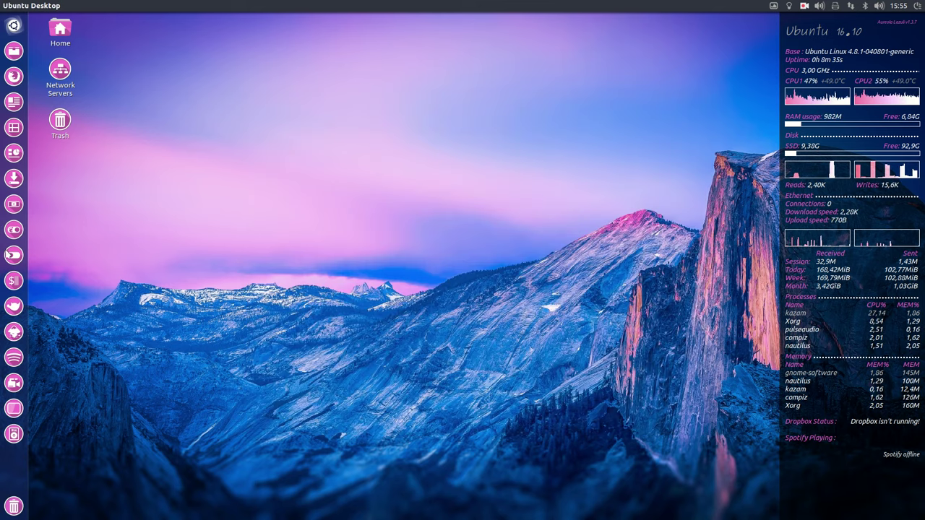
- Open Unity Tweak Tool, centre its window on the desktop and raise the launcher icon size to 50
{"action": "left_click", "coordinate": [7, 253]}
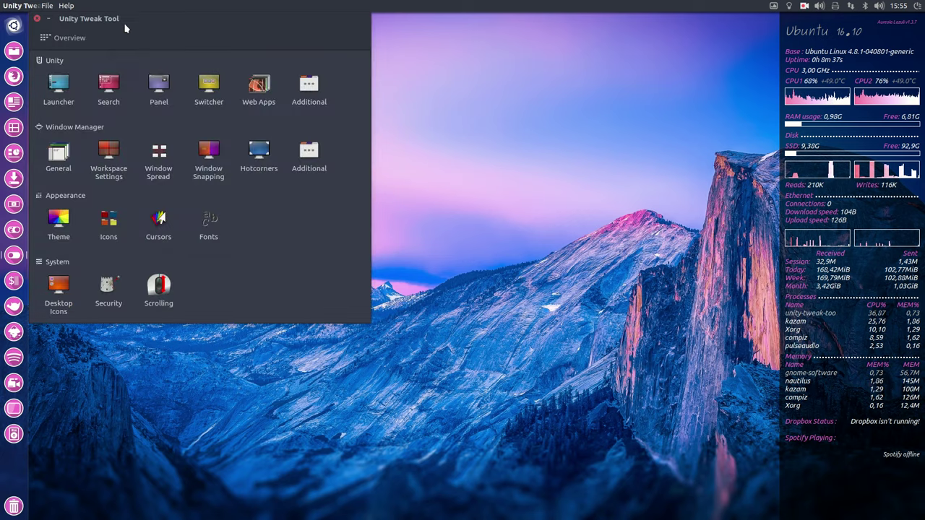
{"action": "left_click_drag", "start_coordinate": [131, 14], "coordinate": [414, 81]}
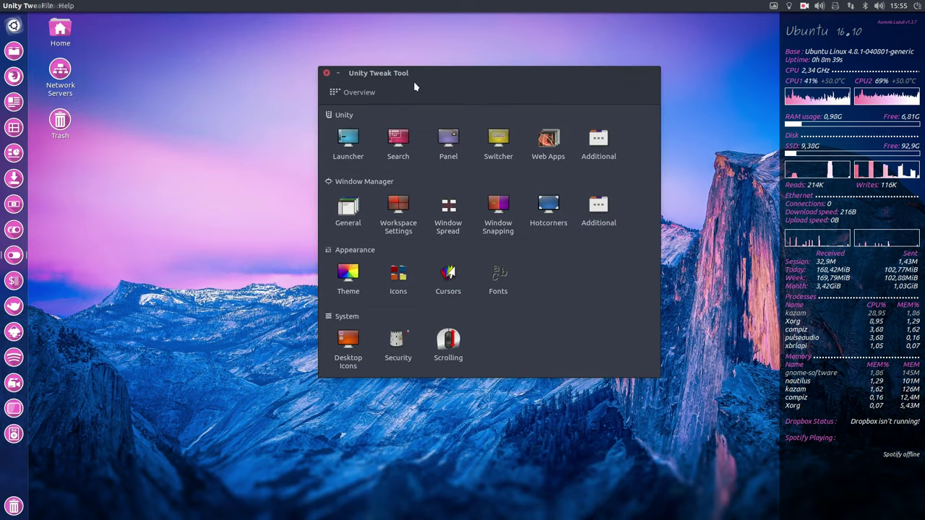
{"action": "left_click", "coordinate": [350, 150]}
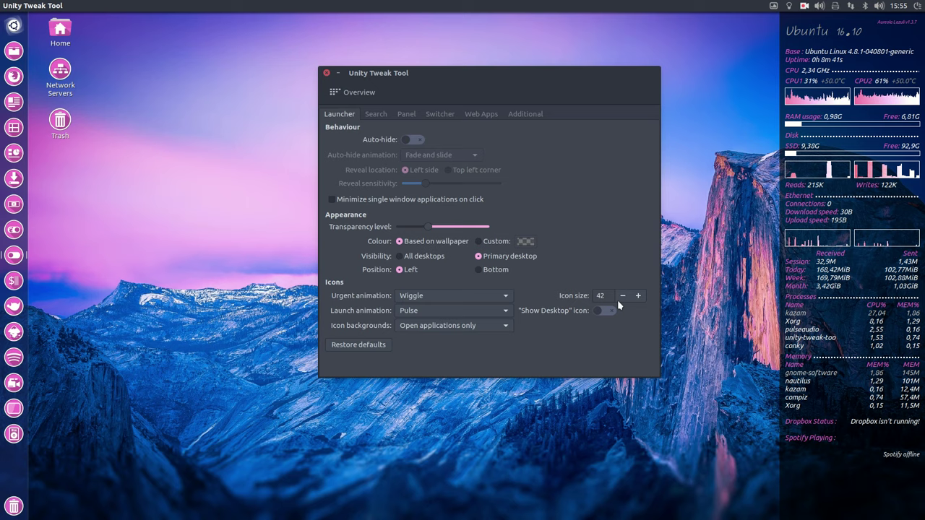
{"action": "left_click", "coordinate": [639, 295]}
{"action": "left_click", "coordinate": [638, 295]}
{"action": "left_click", "coordinate": [639, 296]}
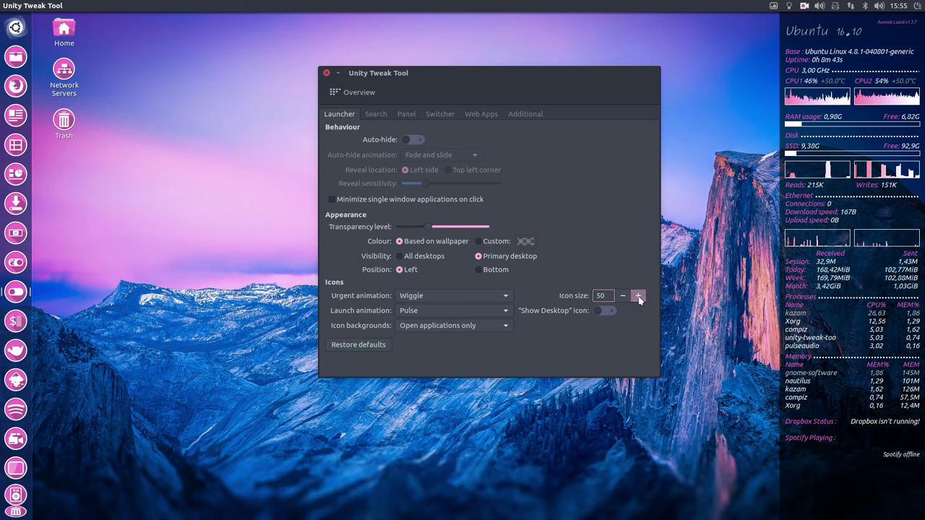
- Reduce the Unity launcher icon size step by step to 44
{"action": "left_click", "coordinate": [622, 295]}
{"action": "left_click", "coordinate": [622, 296]}
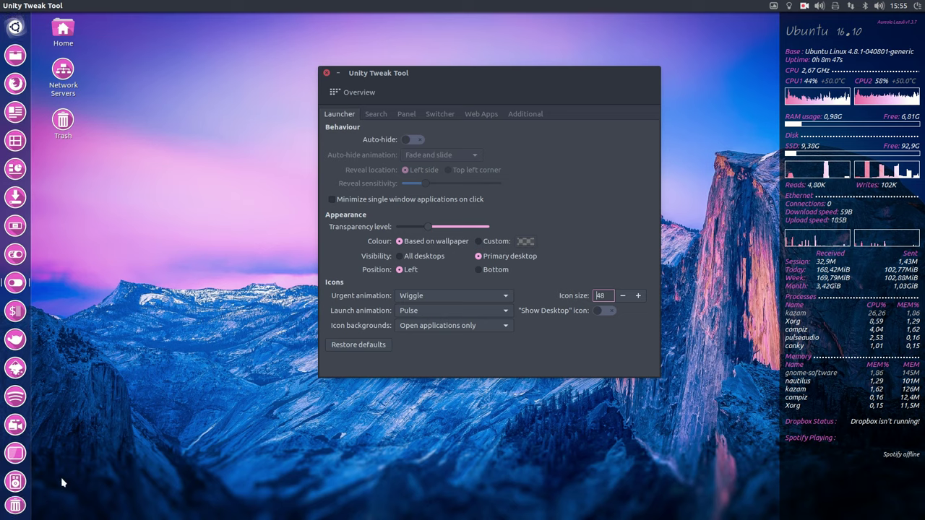
{"action": "left_click", "coordinate": [623, 296]}
{"action": "left_click", "coordinate": [623, 296]}
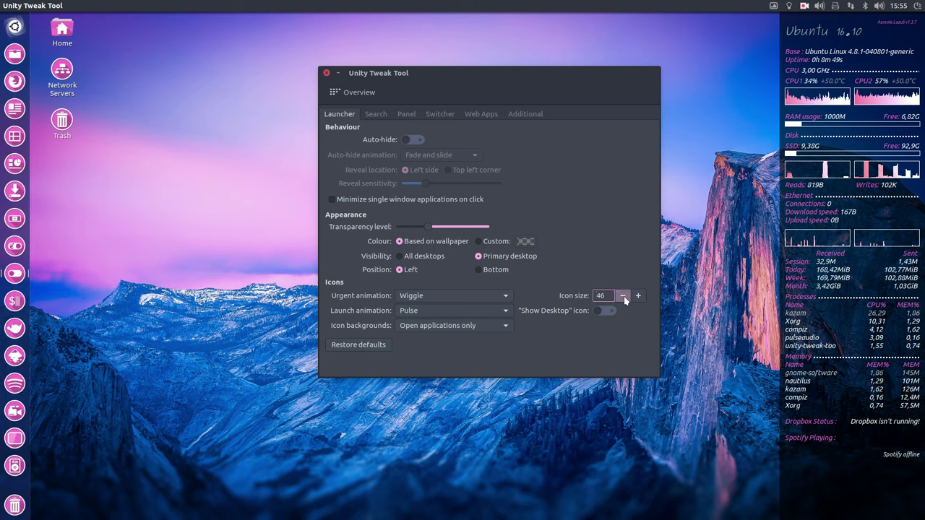
{"action": "left_click", "coordinate": [623, 296]}
{"action": "left_click", "coordinate": [623, 296]}
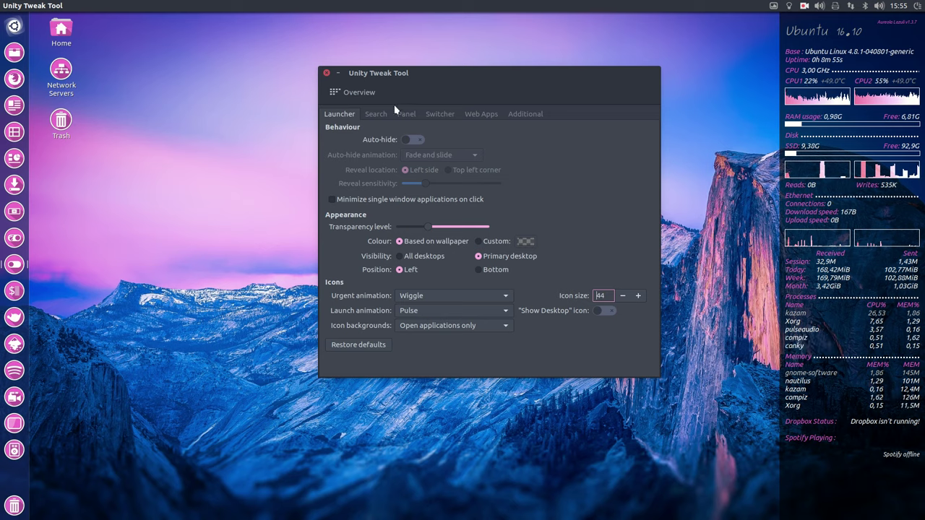
- Look through the Search, Panel, Web Apps and Additional settings of Unity Tweak Tool and close it
{"action": "left_click", "coordinate": [375, 116]}
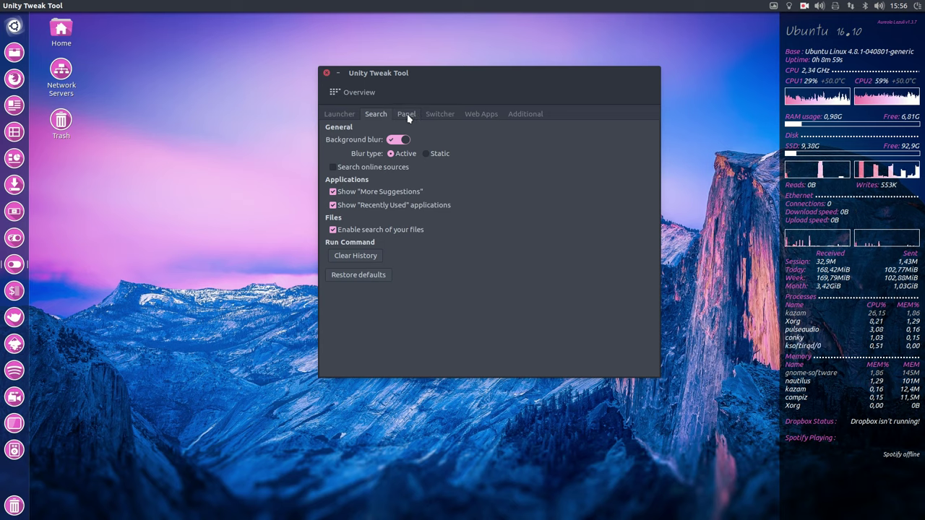
{"action": "left_click", "coordinate": [431, 116]}
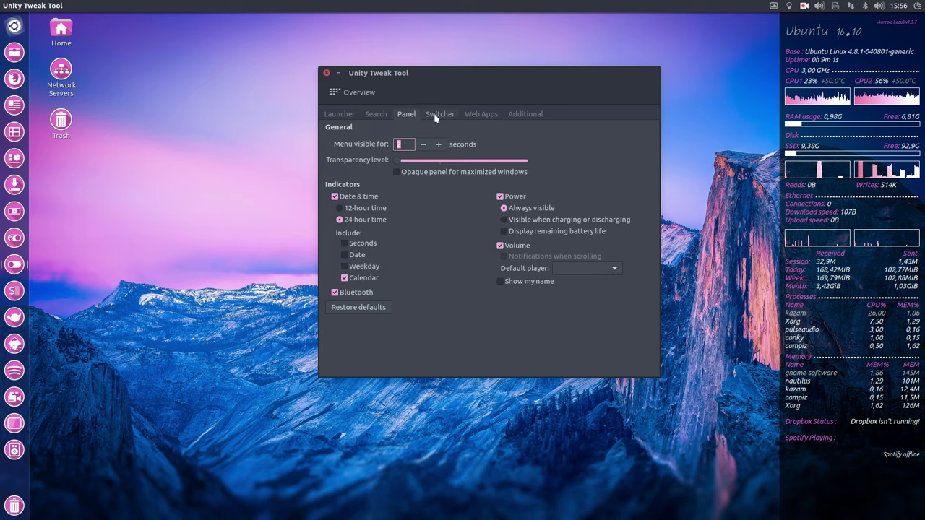
{"action": "left_click", "coordinate": [475, 115]}
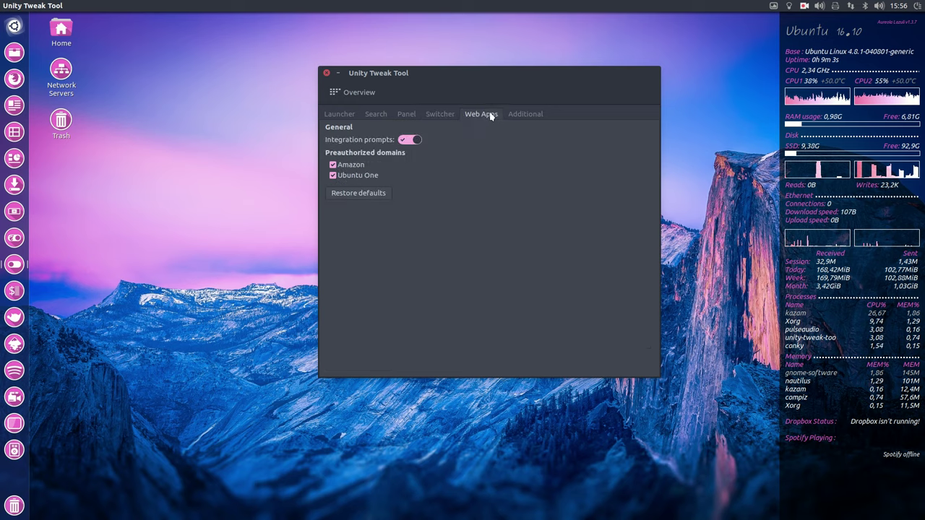
{"action": "left_click", "coordinate": [515, 115]}
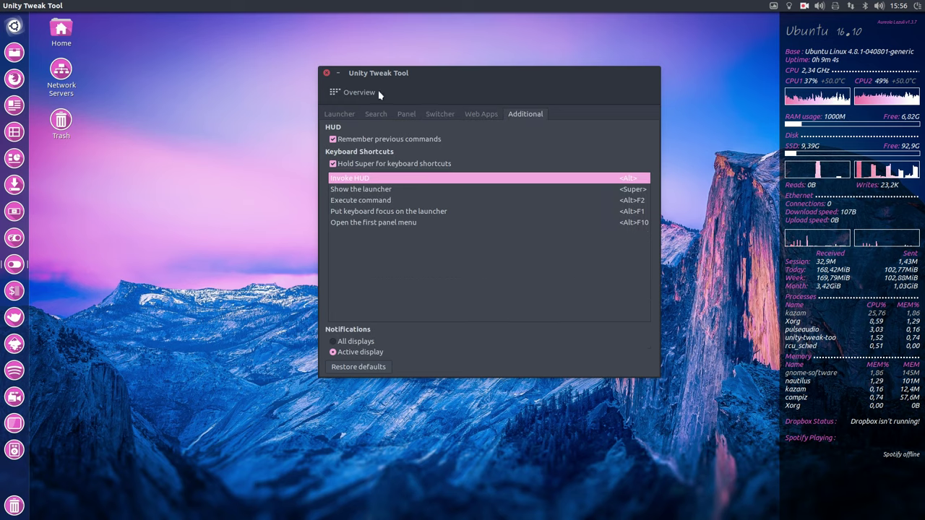
{"action": "left_click", "coordinate": [327, 73]}
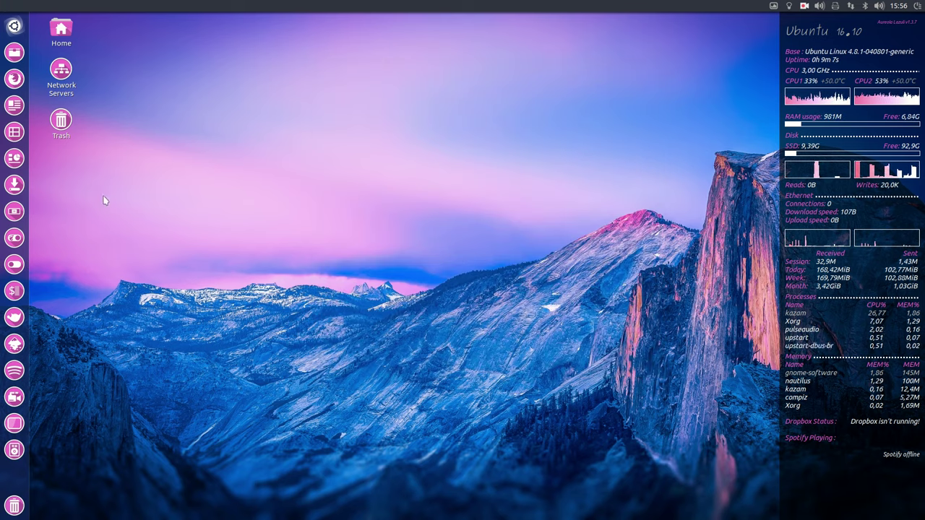
- Open a Terminal window, centre it on the desktop, view its profile options and close it
{"action": "left_click", "coordinate": [16, 293]}
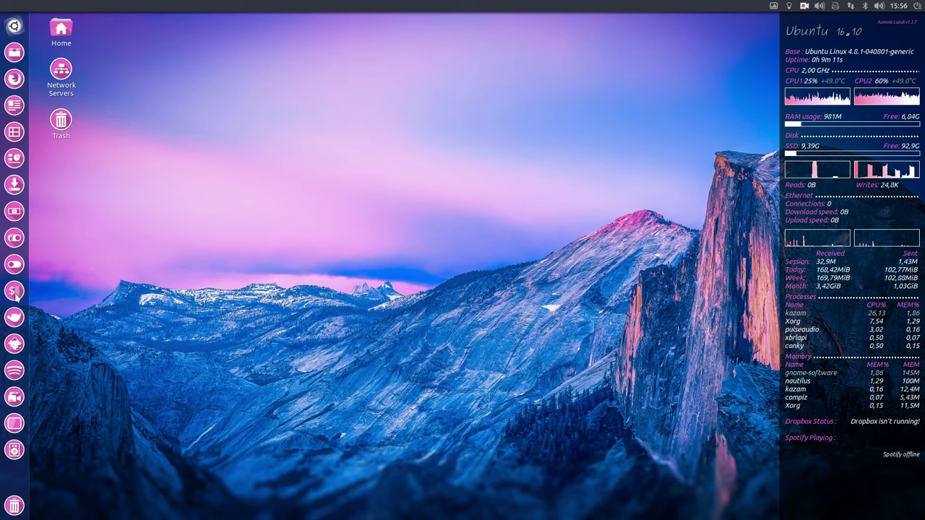
{"action": "left_click_drag", "start_coordinate": [296, 22], "coordinate": [385, 75]}
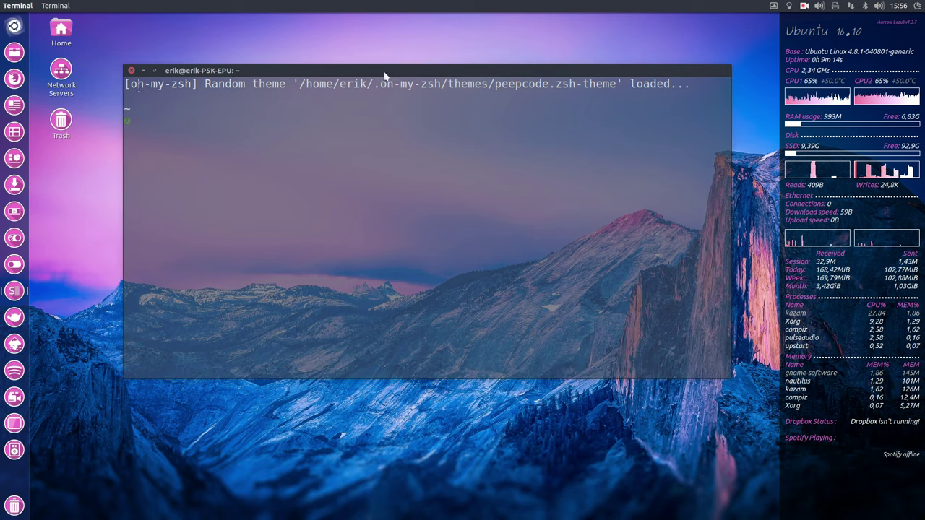
{"action": "right_click", "coordinate": [354, 162]}
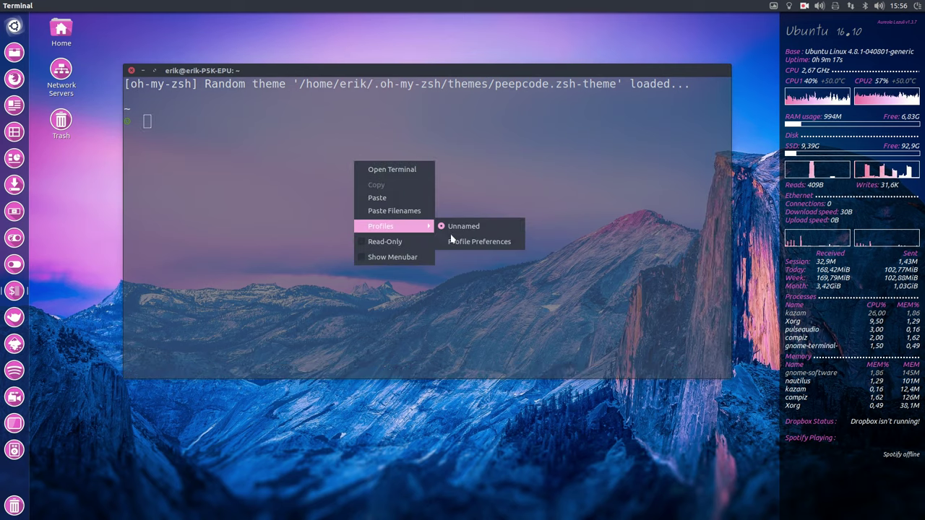
{"action": "left_click", "coordinate": [133, 73]}
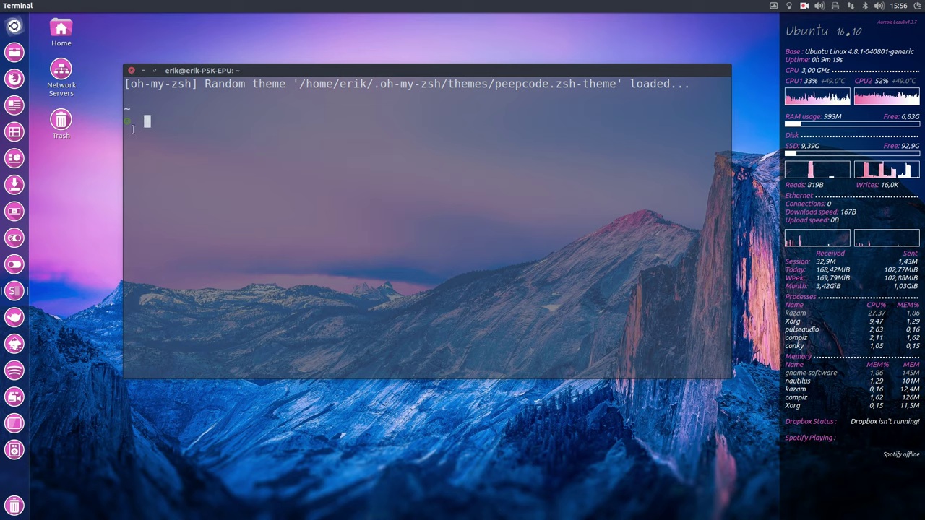
{"action": "left_click", "coordinate": [131, 71]}
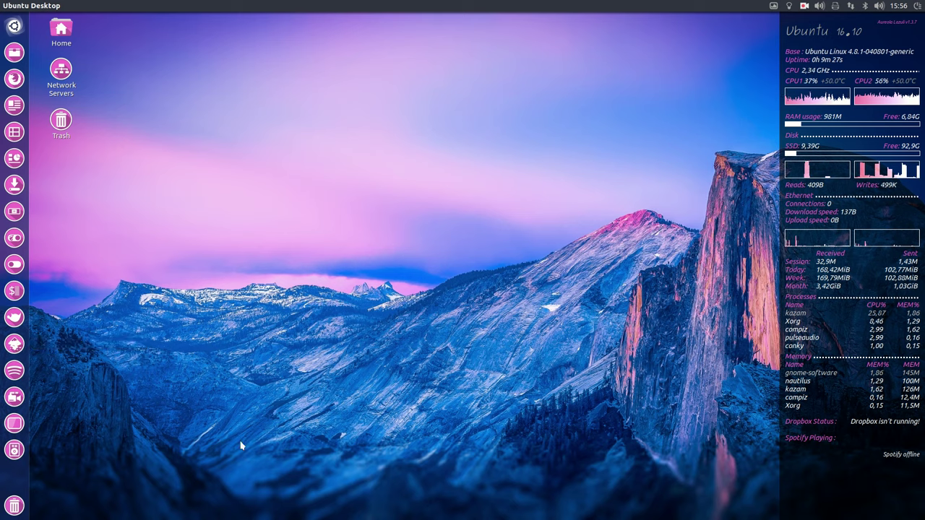
- Check the system tray indicator menus and quit the extra sound indicator that offers Default Server and Default Sink
{"action": "left_click", "coordinate": [773, 7]}
{"action": "left_click", "coordinate": [789, 6]}
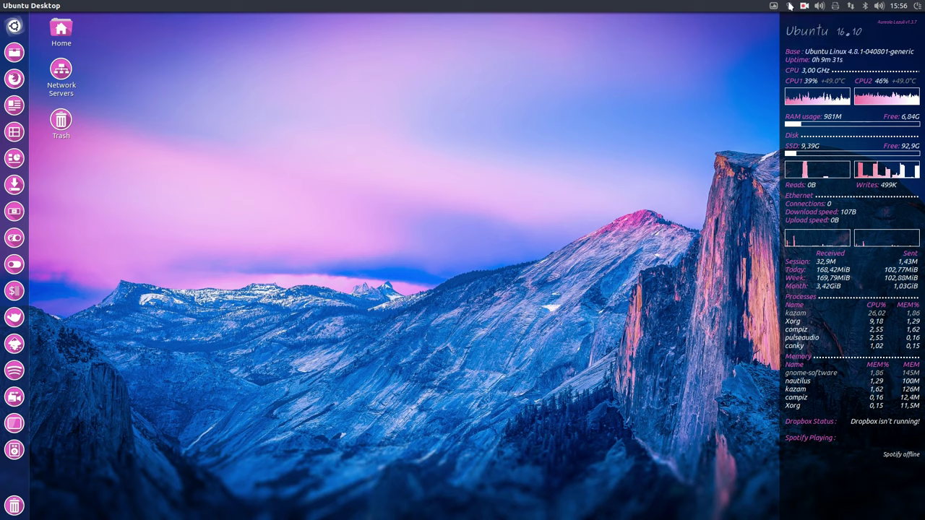
{"action": "left_click", "coordinate": [790, 5]}
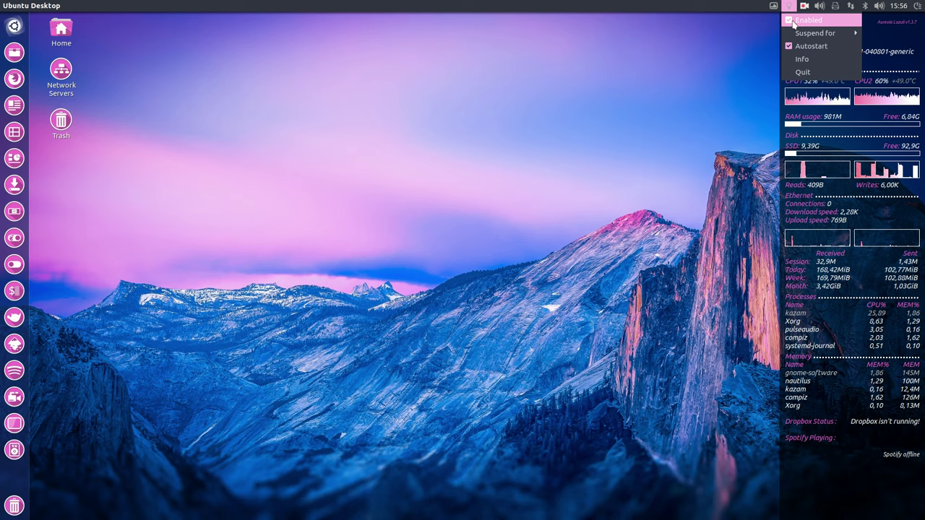
{"action": "mouse_move", "coordinate": [820, 8]}
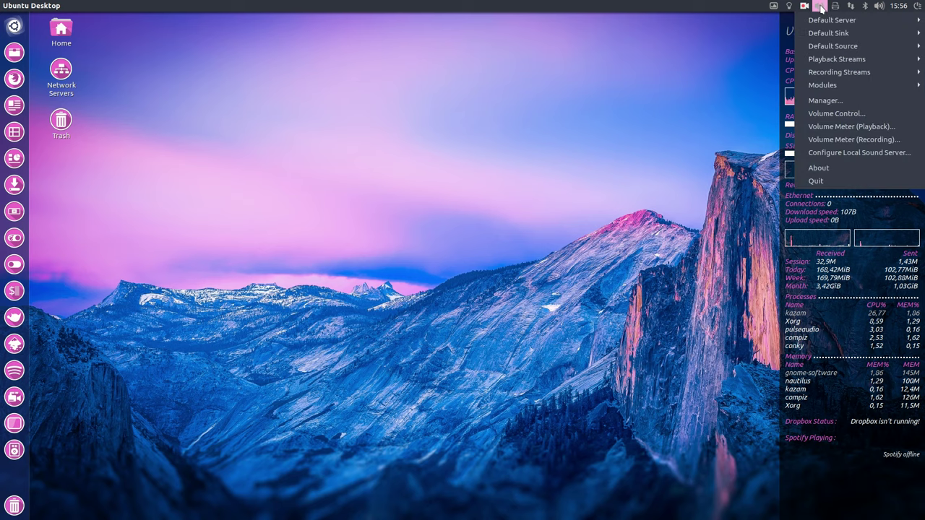
{"action": "left_click", "coordinate": [828, 181]}
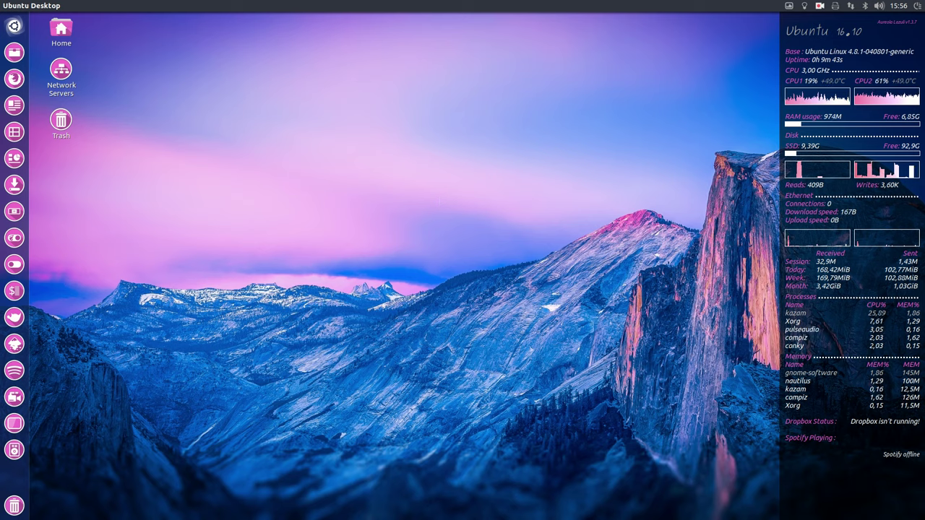
- Open the Home folder from the desktop, centre its window and show the contents of the bookmarked i3 folder
{"action": "left_click", "coordinate": [64, 29]}
{"action": "double_click", "coordinate": [64, 29]}
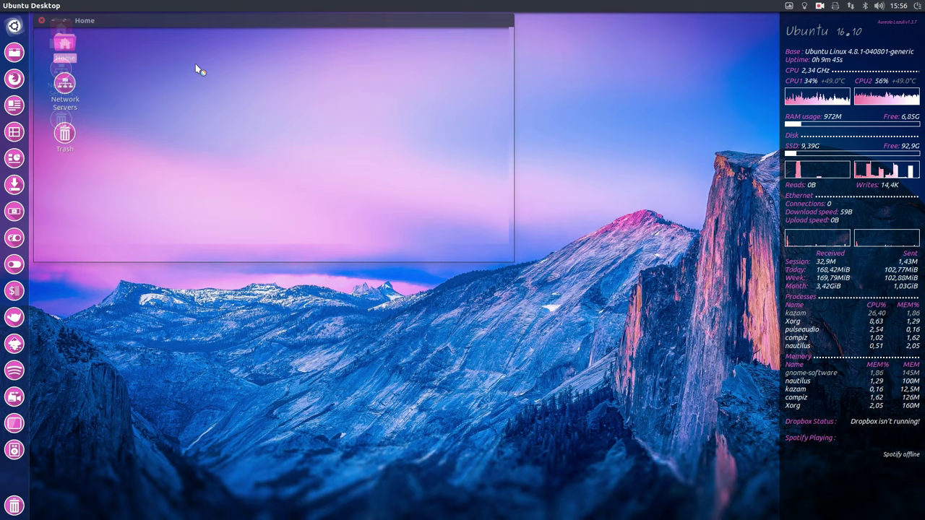
{"action": "left_click_drag", "start_coordinate": [215, 27], "coordinate": [335, 87]}
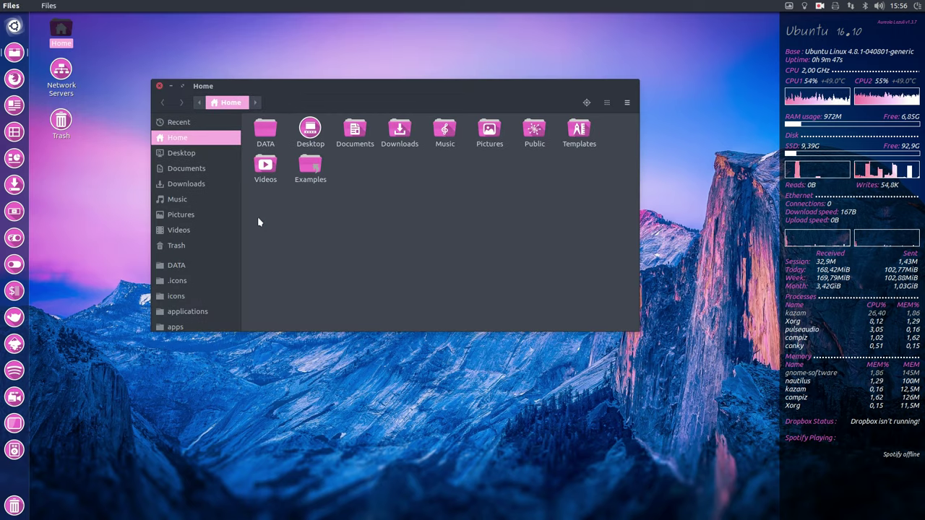
{"action": "scroll", "coordinate": [205, 284], "scroll_direction": "down", "scroll_amount": 3}
{"action": "left_click", "coordinate": [184, 290]}
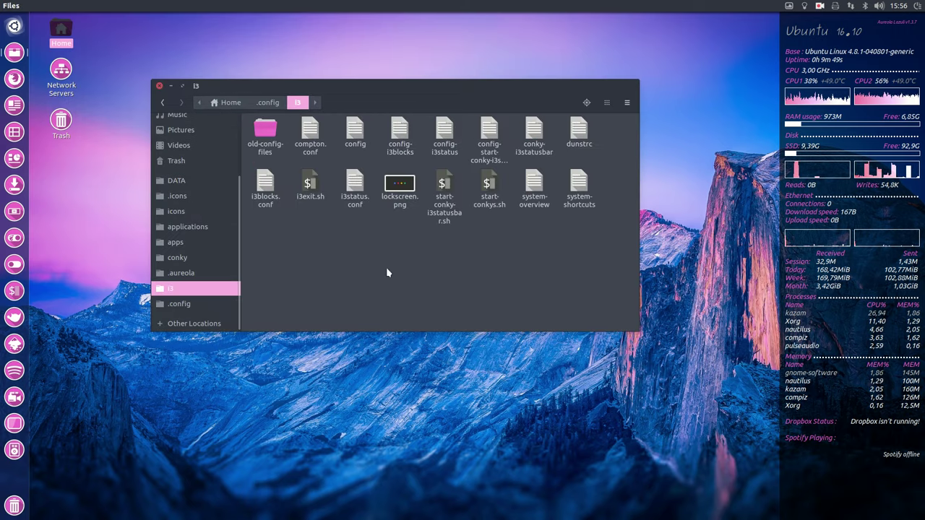
- Box-select the i3 folder's items to preview the highlight, clear the selection, close the file window and deselect the Home desktop icon
{"action": "left_click_drag", "start_coordinate": [263, 249], "coordinate": [614, 119]}
{"action": "left_click", "coordinate": [434, 259]}
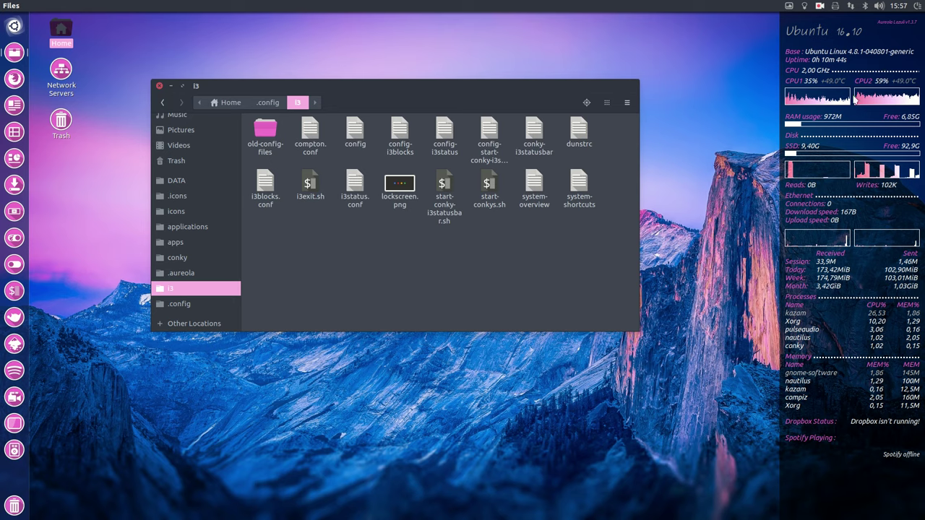
{"action": "left_click", "coordinate": [160, 86]}
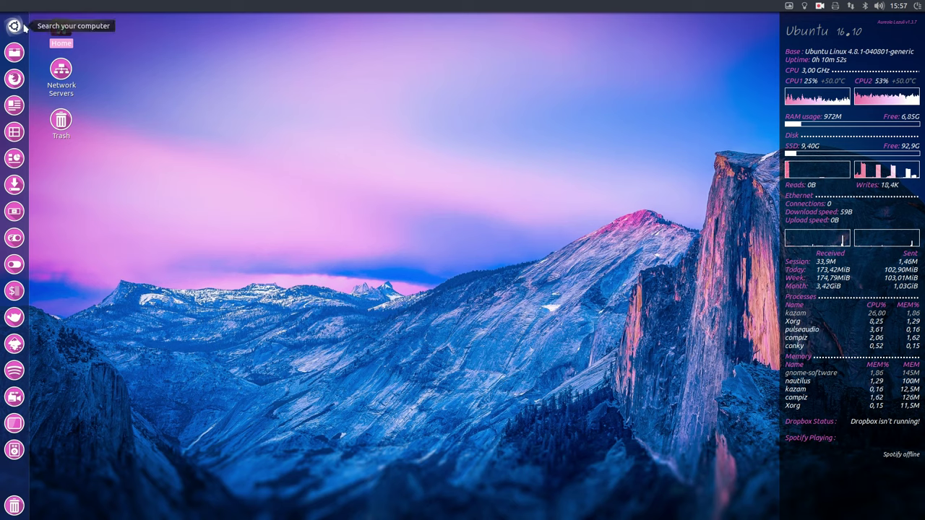
{"action": "left_click", "coordinate": [223, 185]}
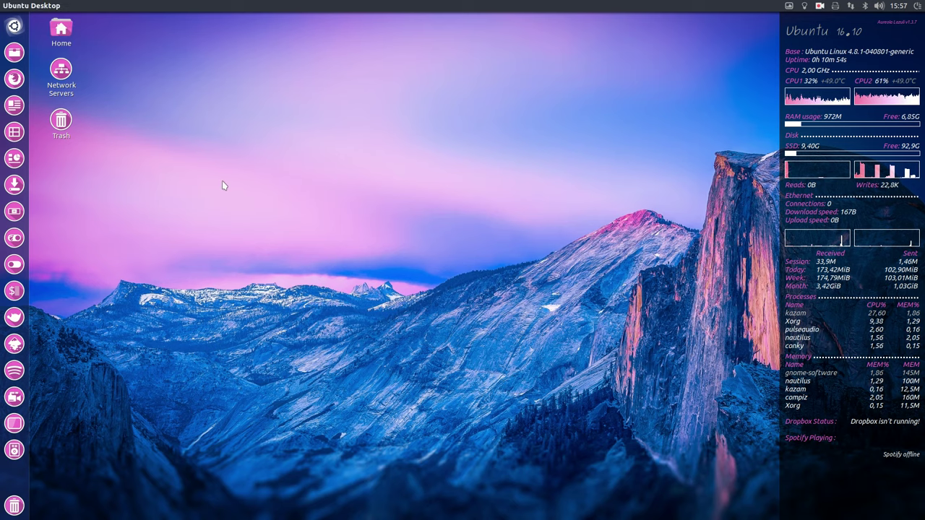